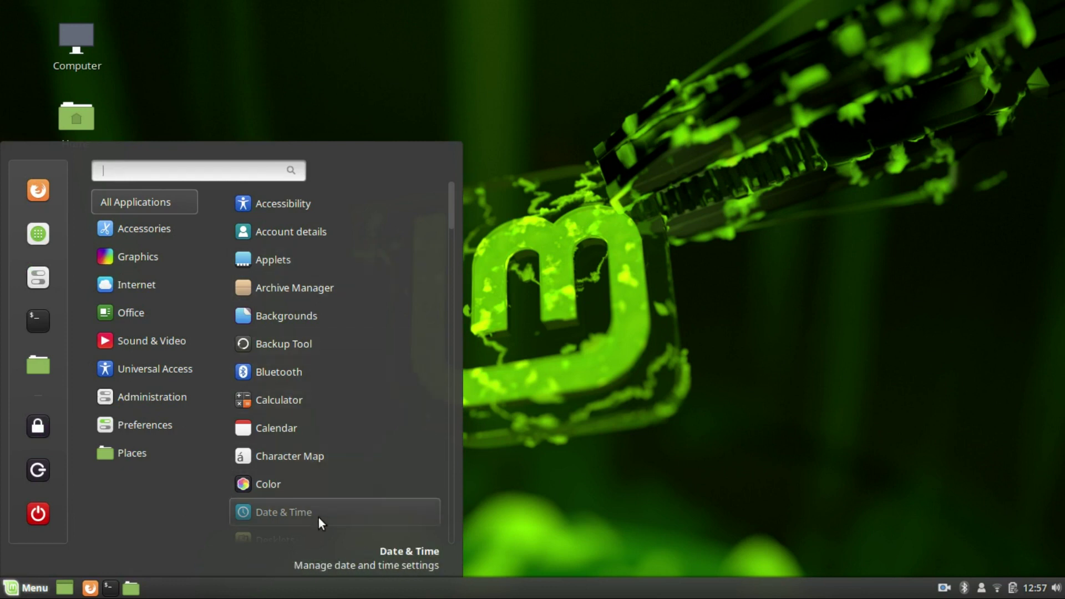
# Scroll the Mint menu's All Applications list and show the Accessories and Graphics apps (GIMP, Pix, Simple Scan)
pyautogui.scroll(-10, 319, 560)
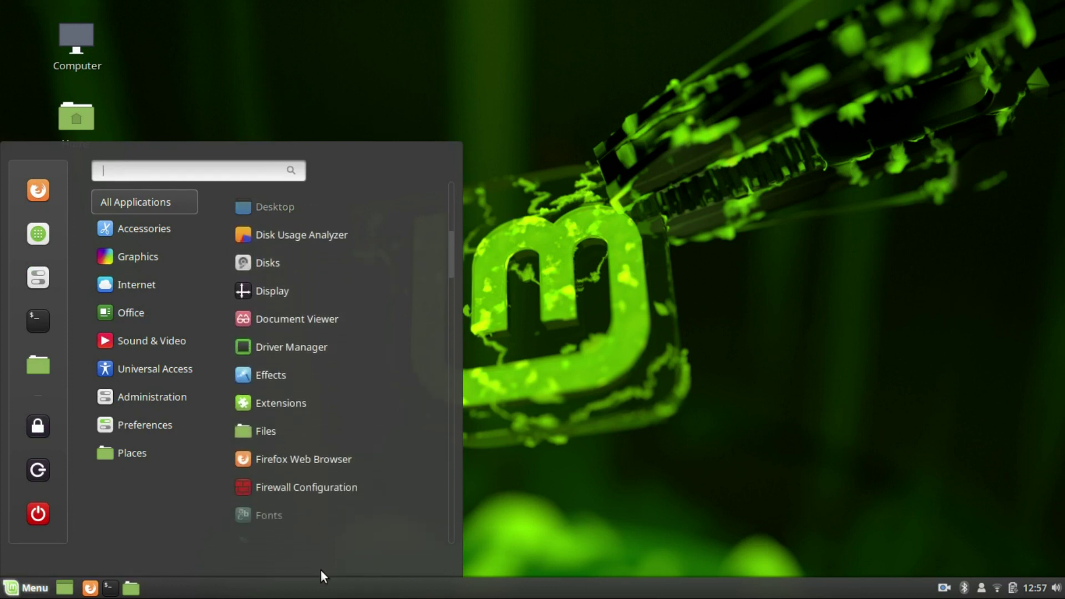
pyautogui.scroll(-3, 326, 576)
pyautogui.moveTo(135, 218)
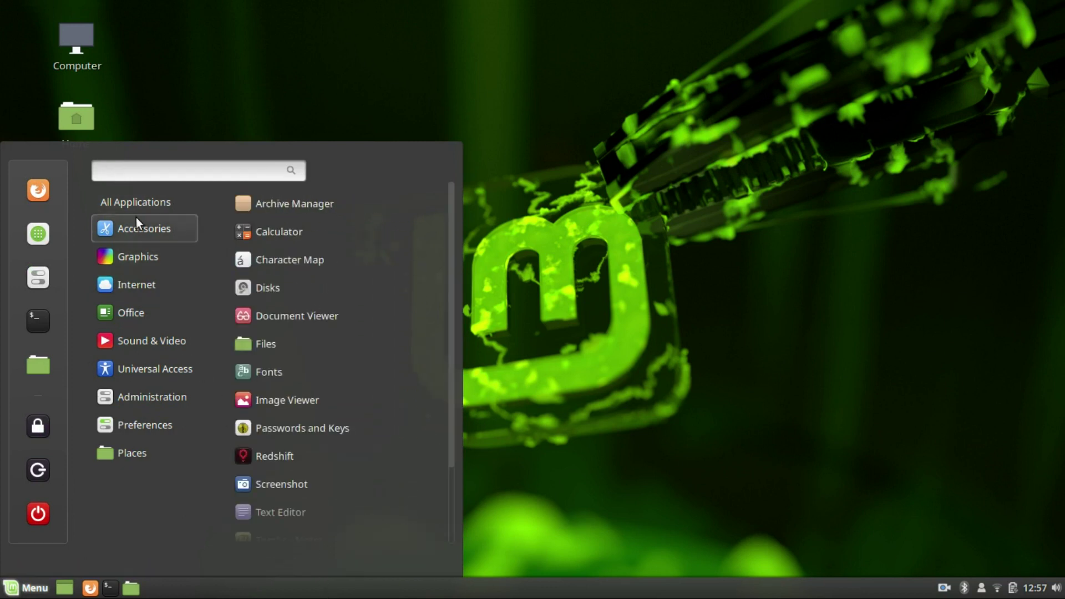
pyautogui.moveTo(143, 269)
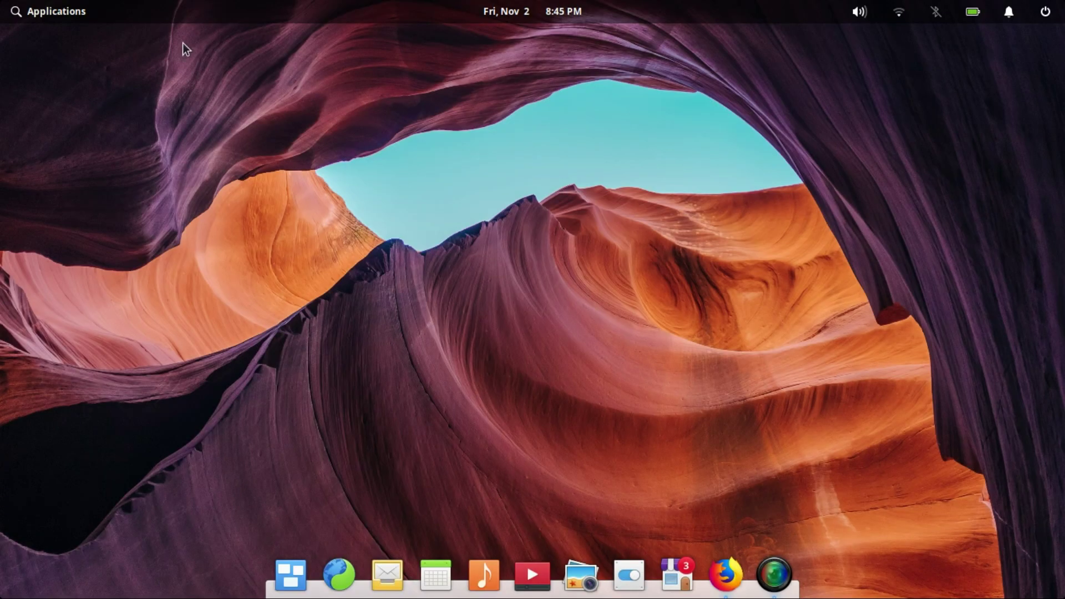
# Open and close the Pantheon Applications launcher, then reopen it on the page with System Monitor and Terminal
pyautogui.click(65, 17)
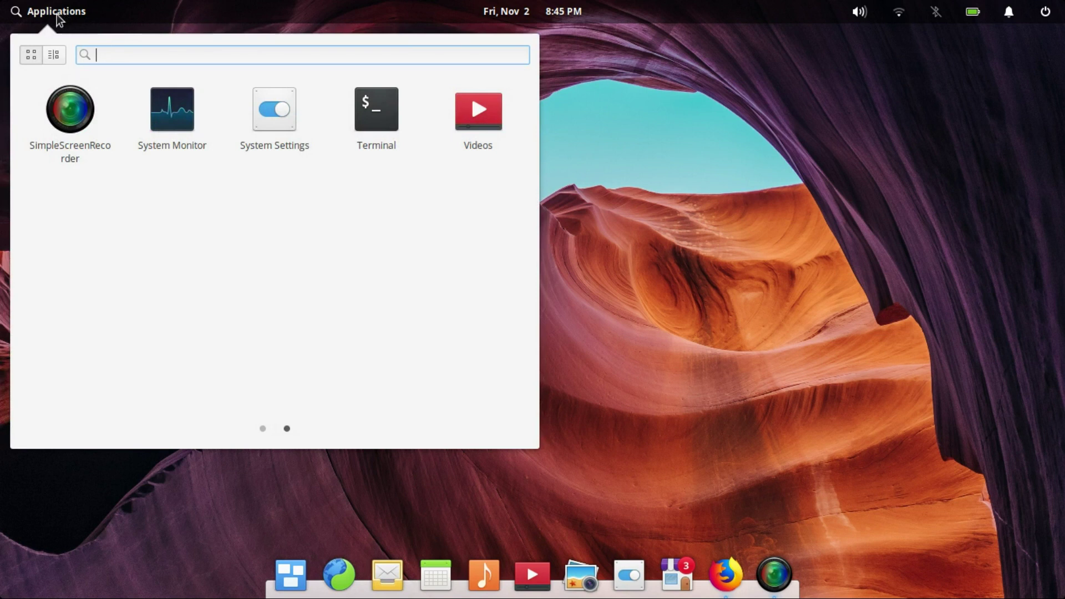
pyautogui.scroll(1, 208, 275)
pyautogui.click(750, 246)
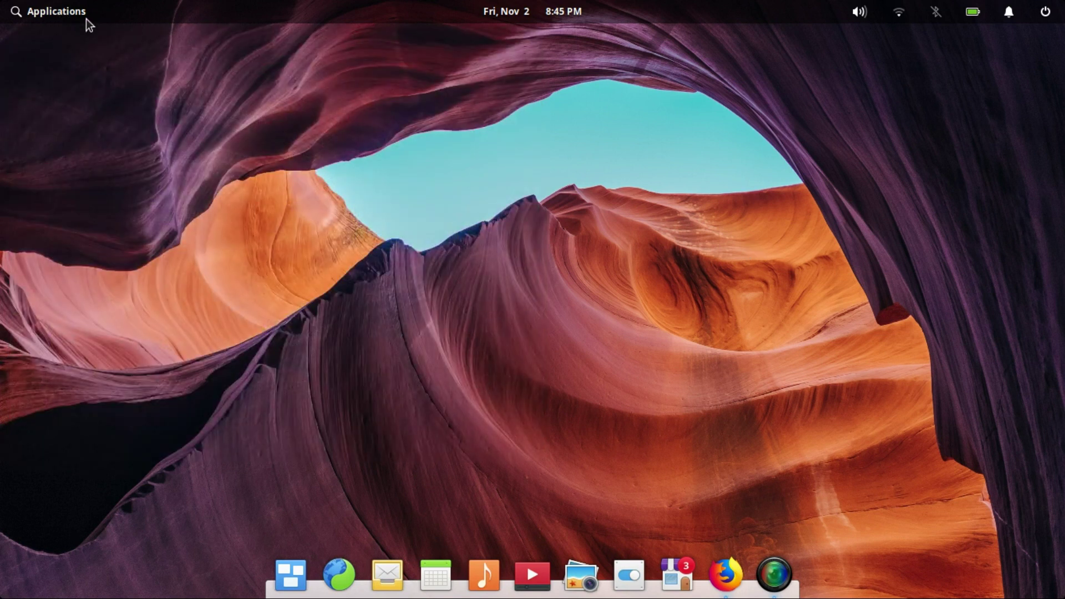
pyautogui.click(66, 17)
# Open the application launcher and page through it, closing and reopening it a few times
pyautogui.click(55, 11)
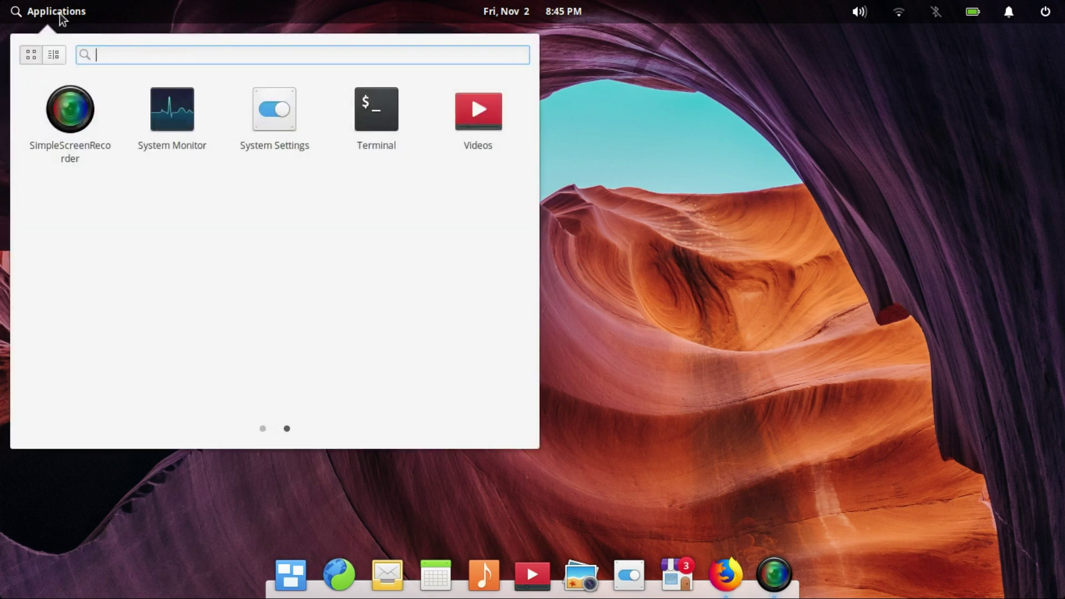
pyautogui.scroll(1, 208, 278)
pyautogui.click(715, 239)
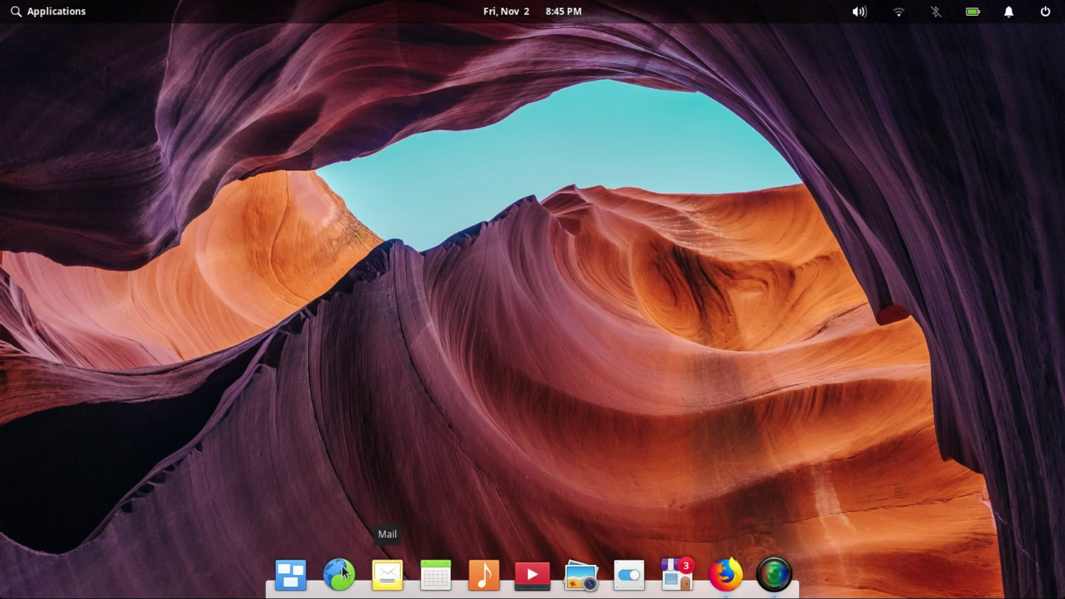
pyautogui.click(65, 12)
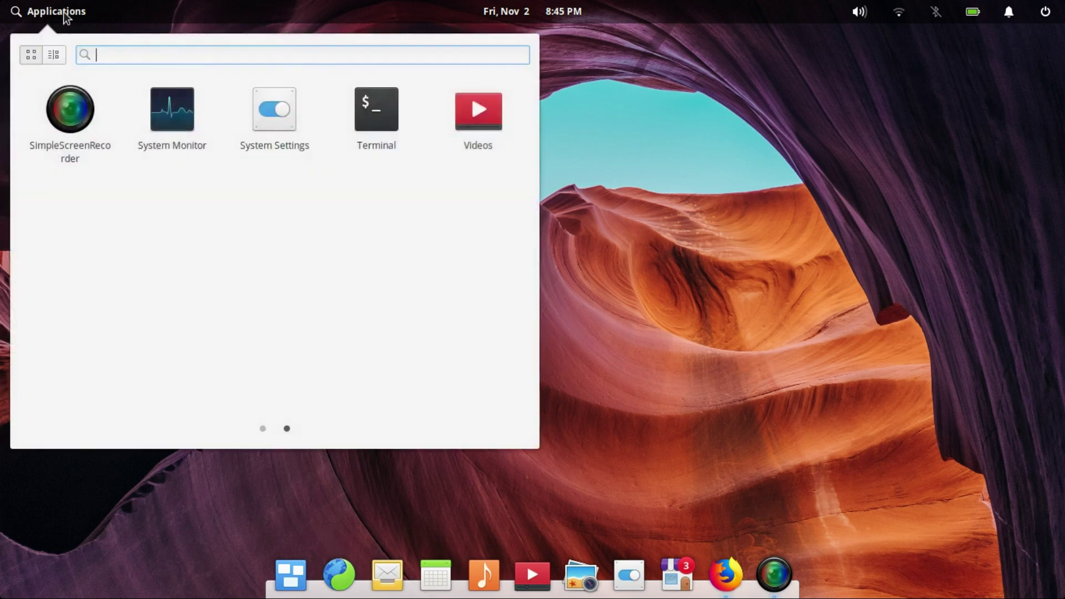
pyautogui.click(64, 12)
pyautogui.click(64, 12)
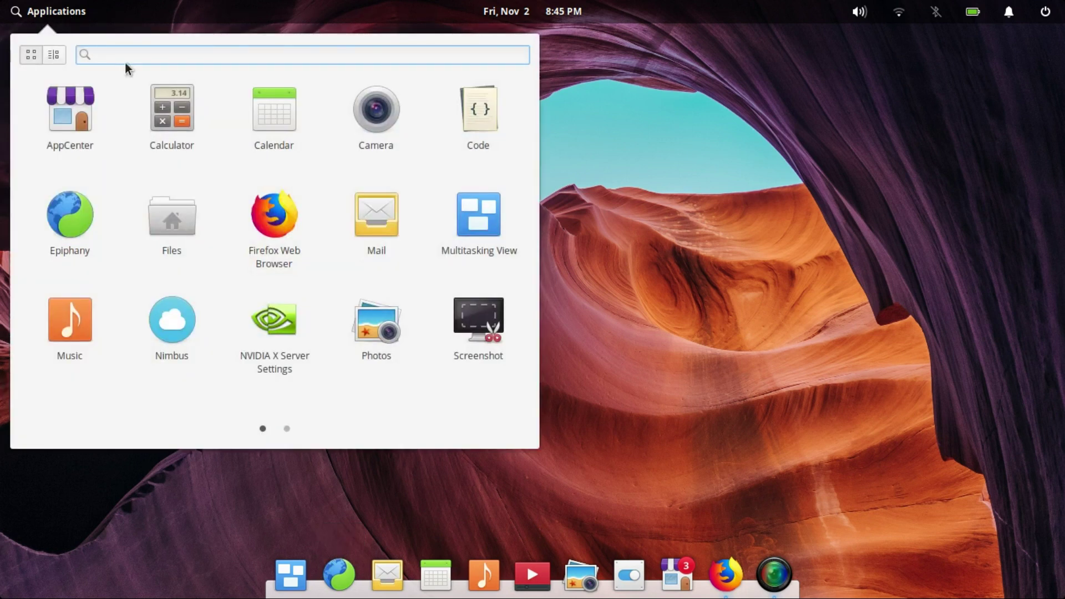
# Search the launcher for 'music', clear the search, and switch to the category view
pyautogui.write('music')
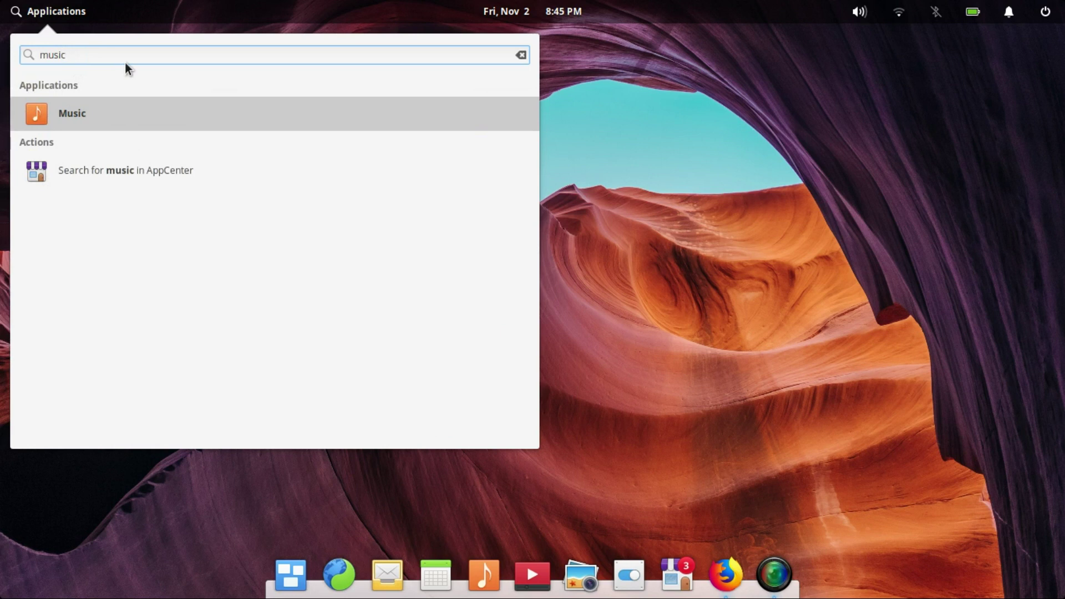
pyautogui.click(523, 55)
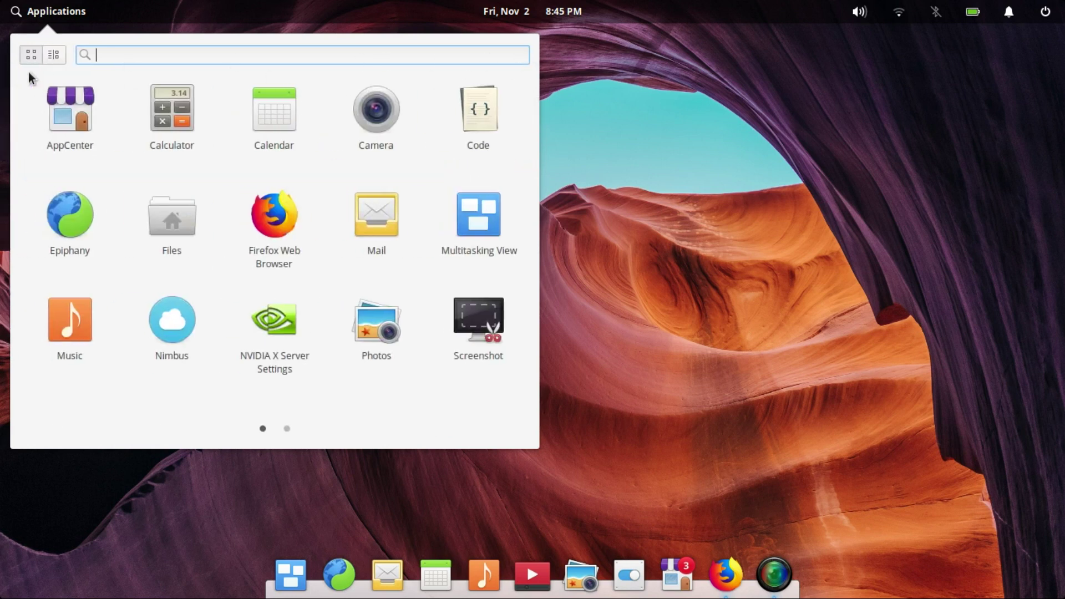
pyautogui.click(55, 54)
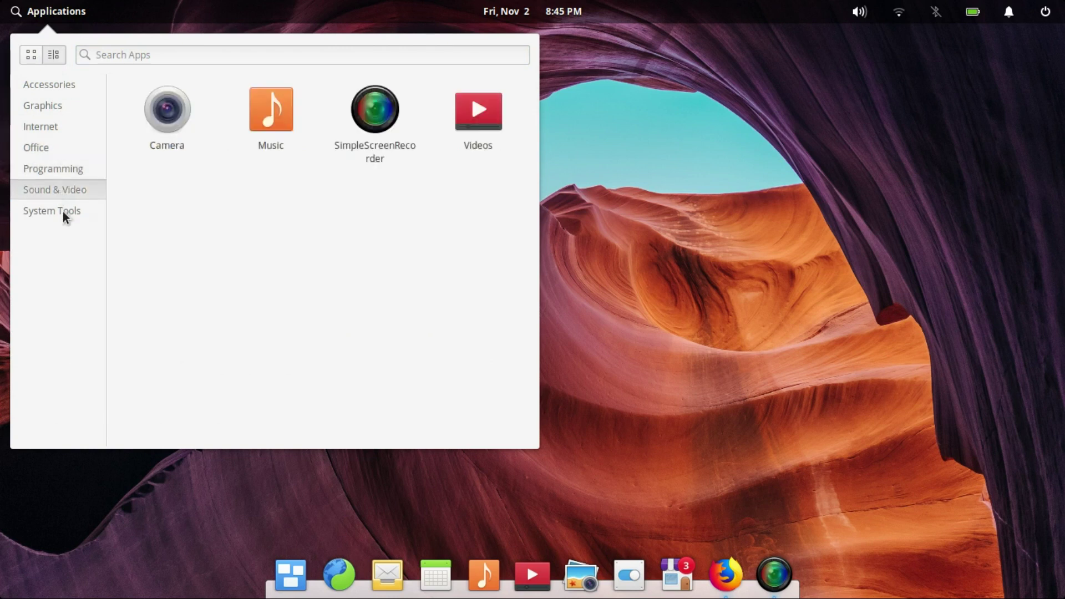
# Close the launcher and open the Desktop settings by searching 'desk'
pyautogui.click(567, 286)
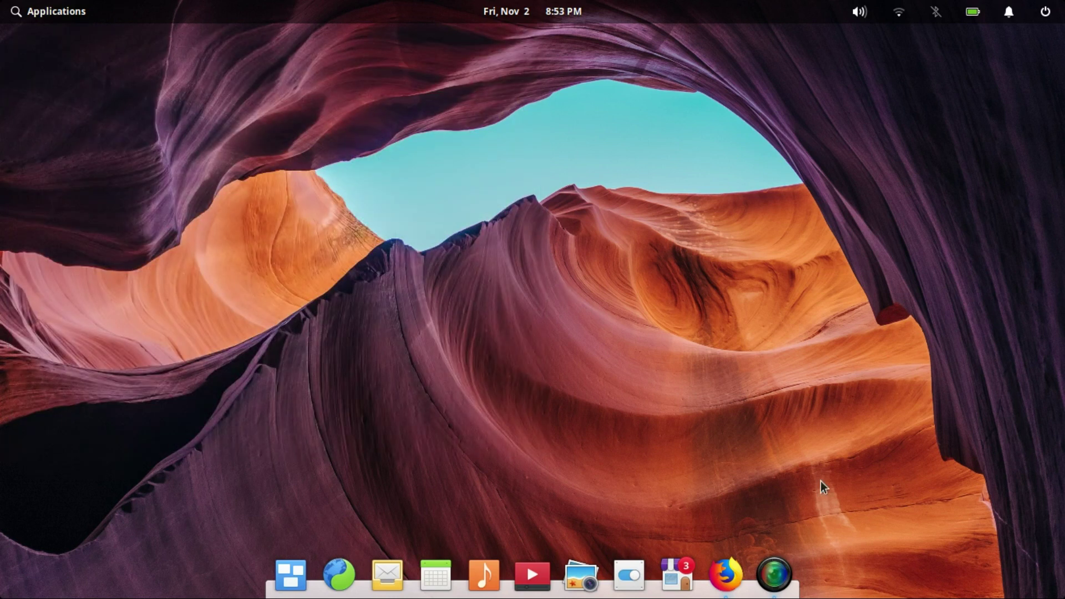
pyautogui.press('super')
pyautogui.write('desk')
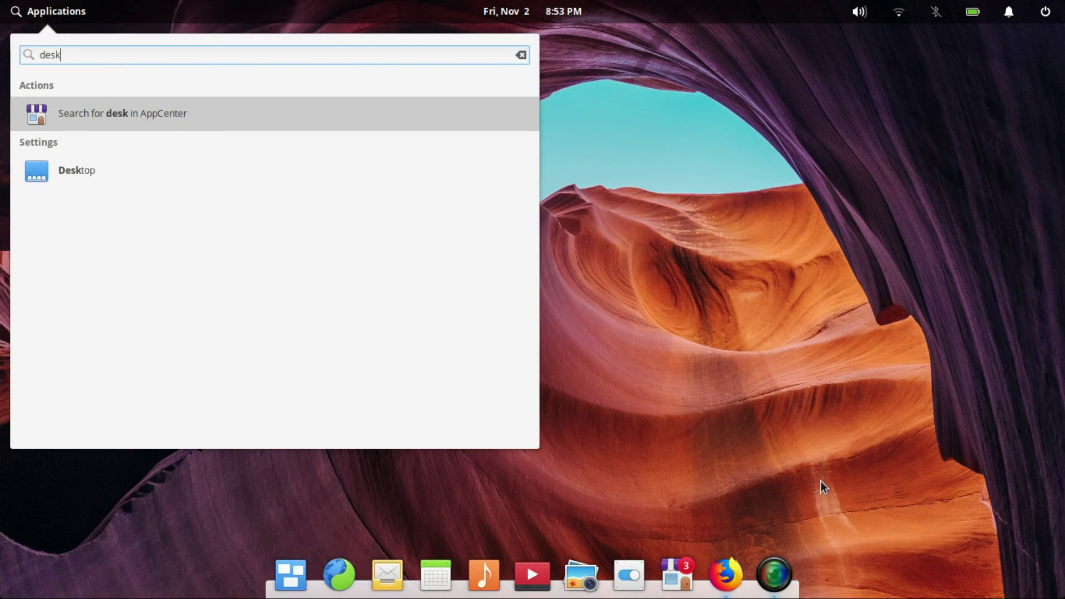
pyautogui.press('Down')
pyautogui.press('Down')
pyautogui.press('Return')
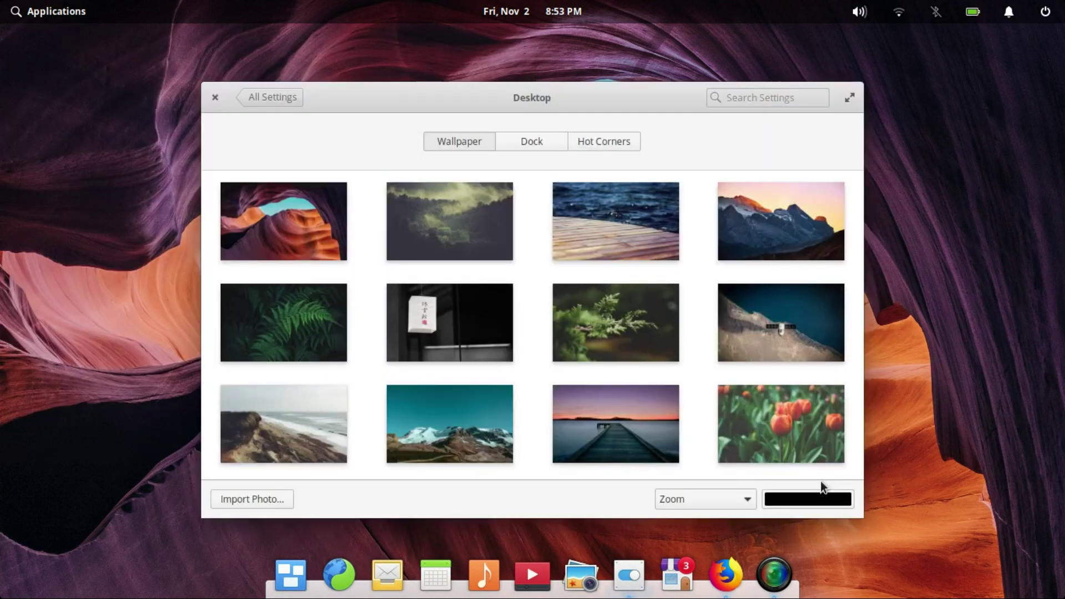
# Set the teal-sky snowy mountain photo as wallpaper and close the settings window
pyautogui.scroll(-1, 508, 308)
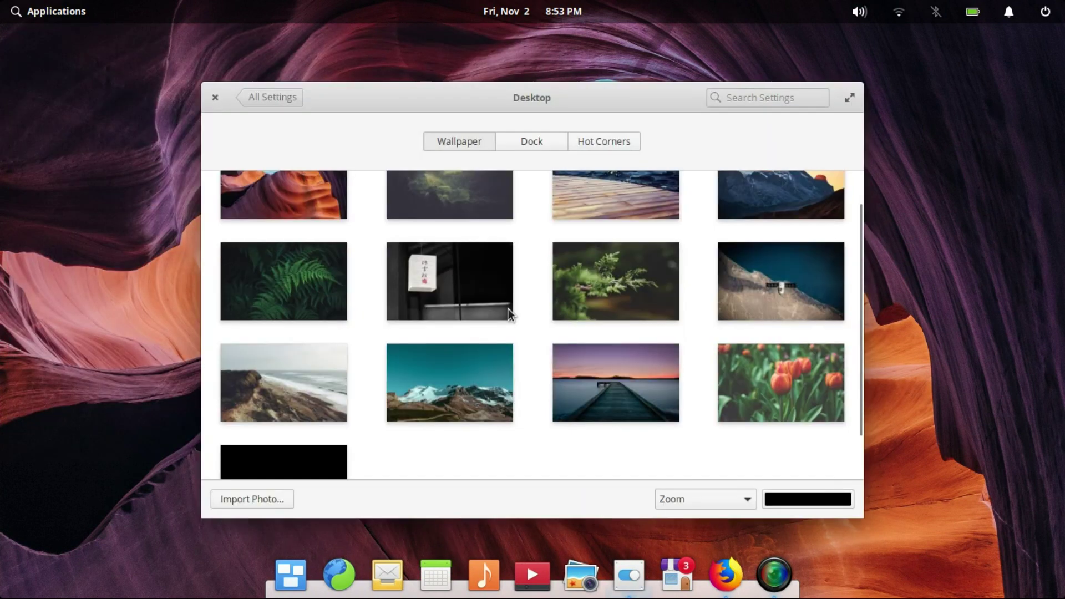
pyautogui.scroll(-1, 509, 309)
pyautogui.click(448, 347)
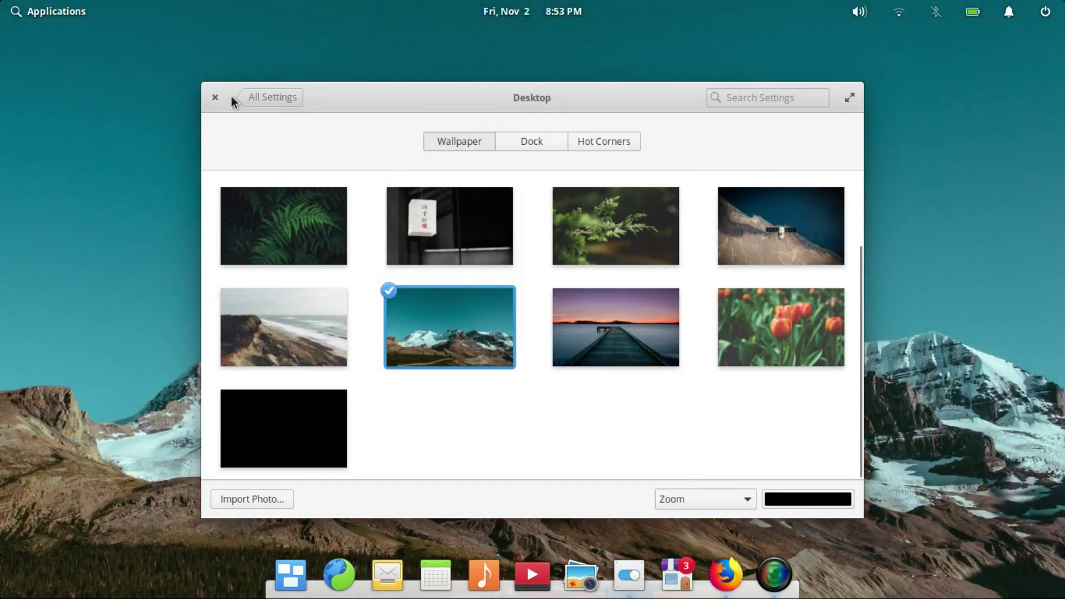
pyautogui.click(215, 97)
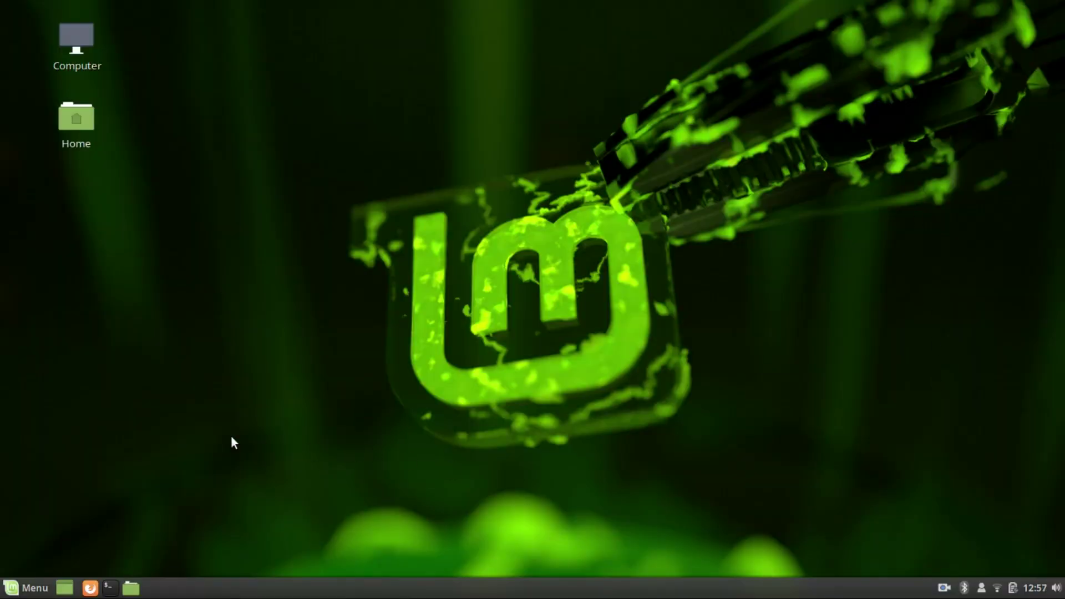
pyautogui.click(25, 587)
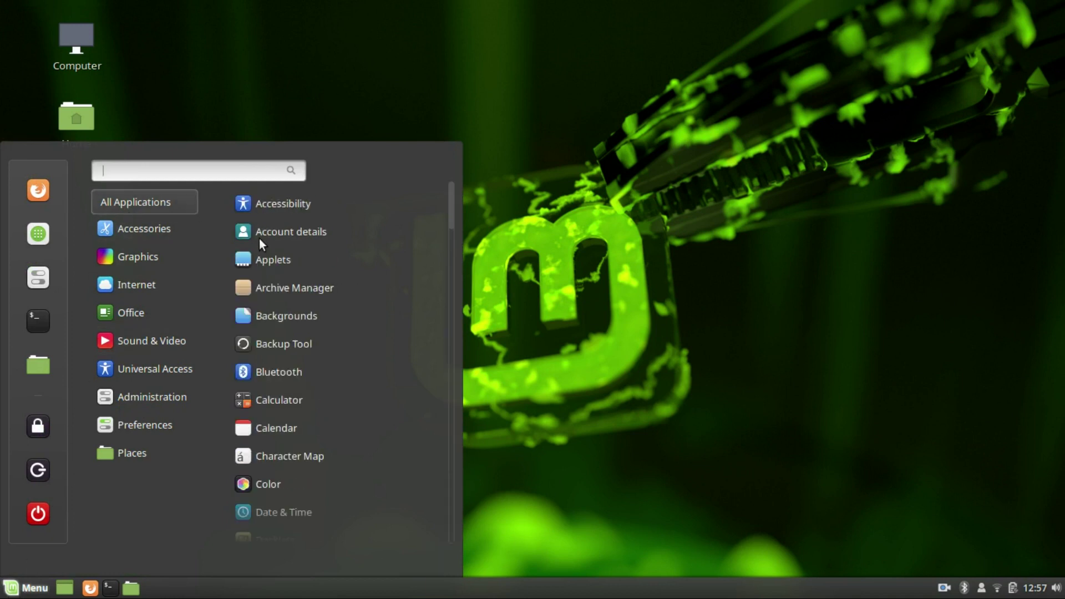
pyautogui.scroll(-3, 319, 541)
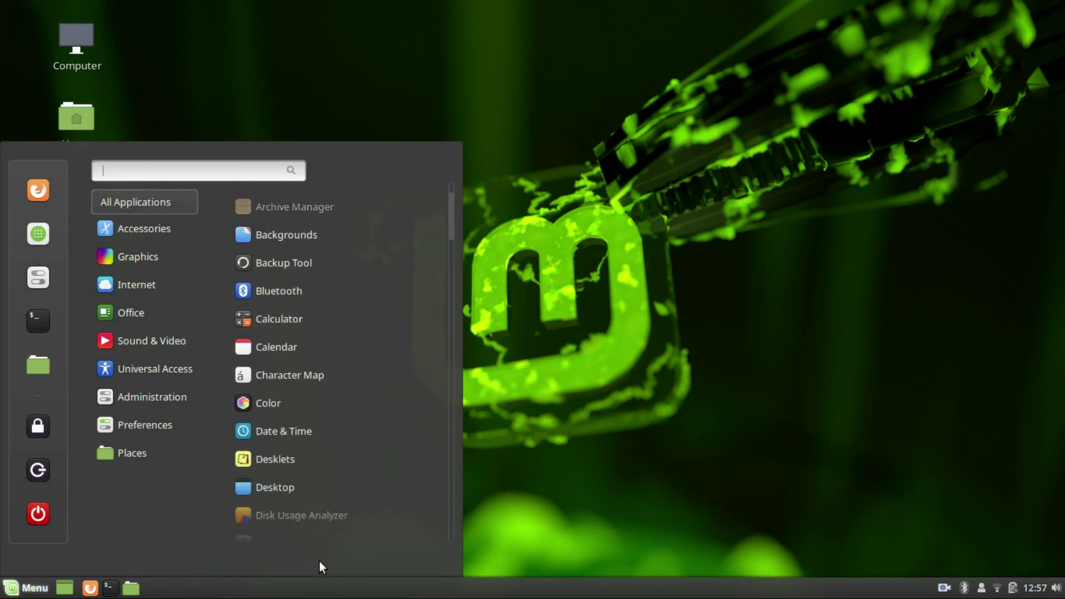
pyautogui.scroll(-15, 318, 560)
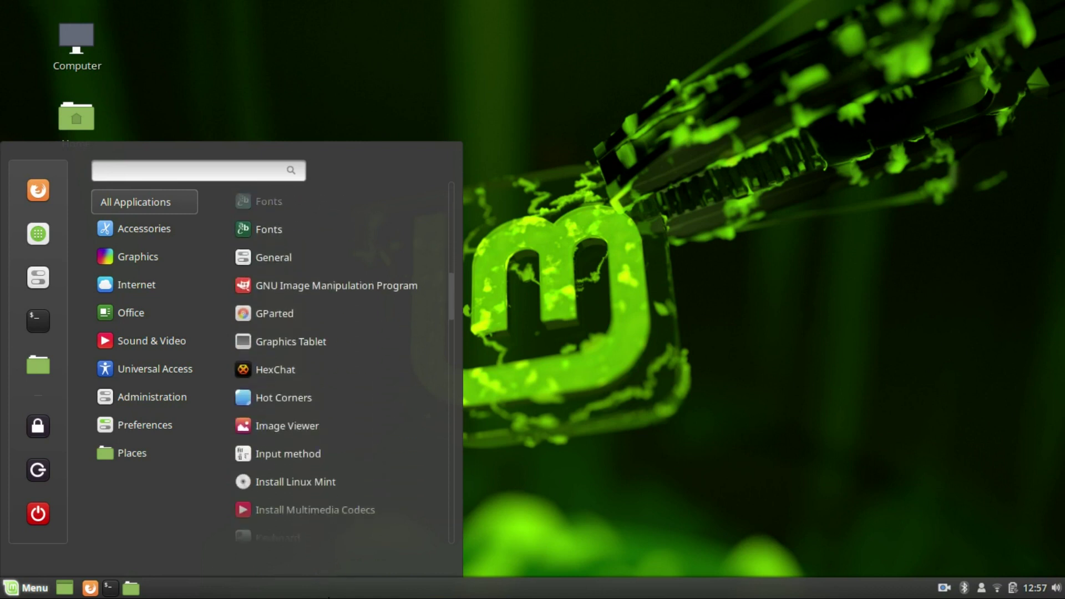
pyautogui.scroll(-3, 319, 499)
pyautogui.moveTo(136, 217)
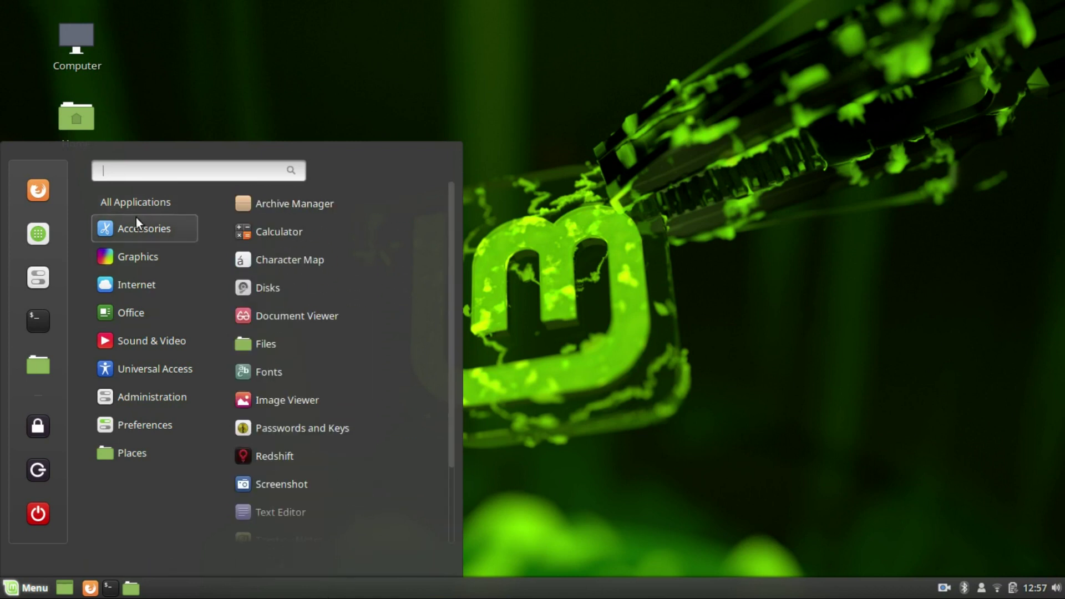
pyautogui.moveTo(143, 283)
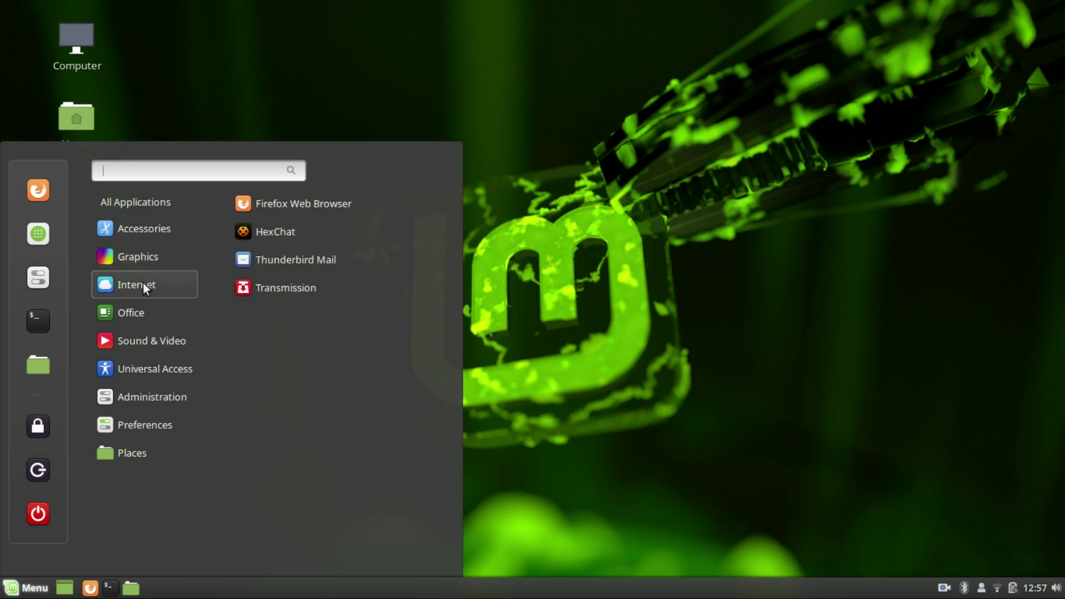
pyautogui.moveTo(139, 308)
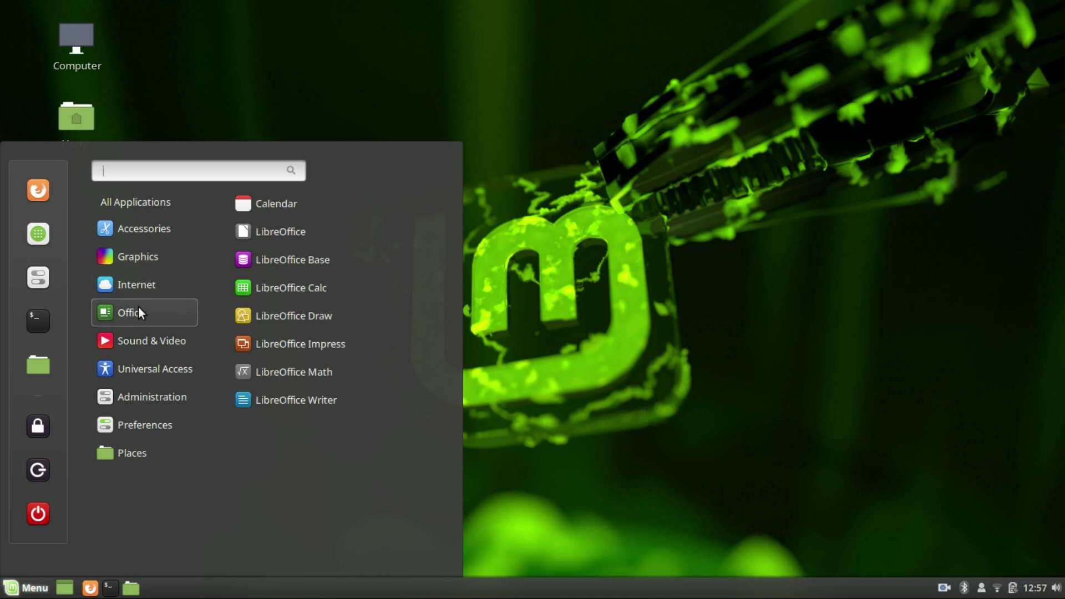
pyautogui.moveTo(141, 334)
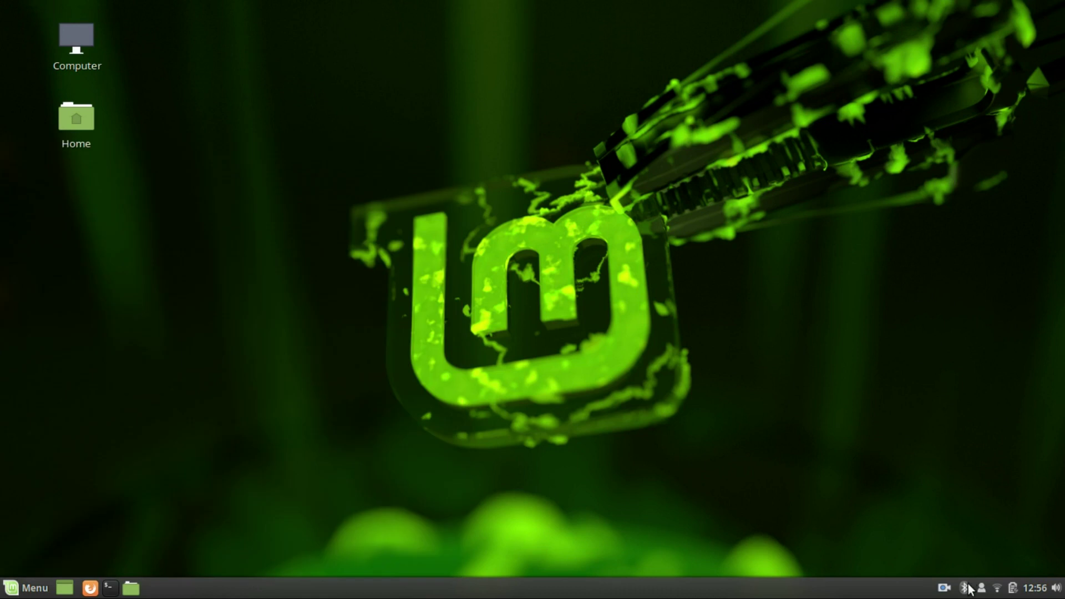
pyautogui.click(965, 588)
pyautogui.click(761, 136)
pyautogui.click(981, 589)
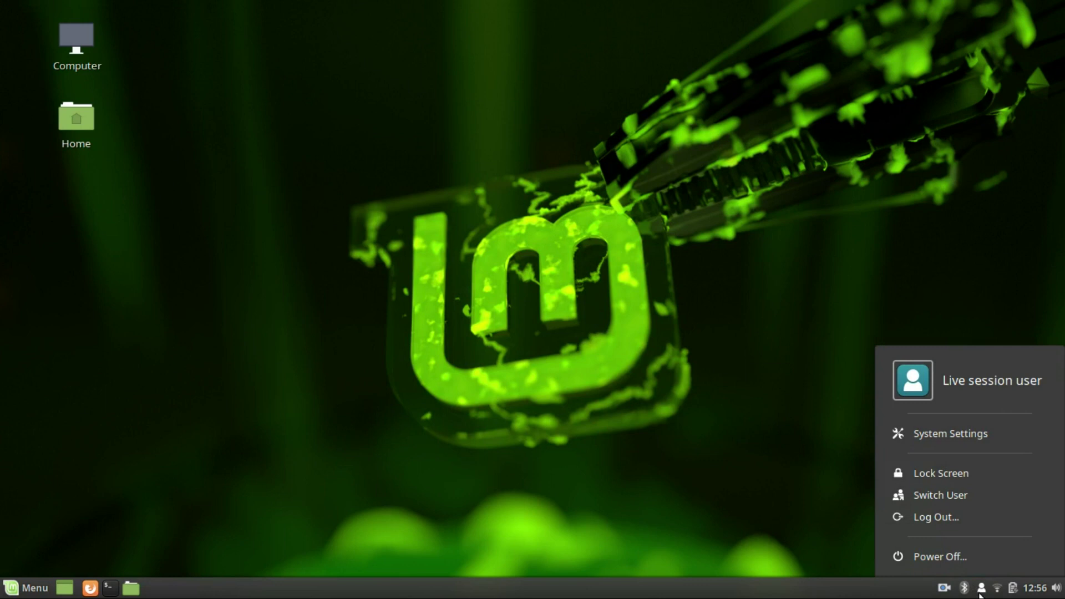
pyautogui.click(981, 592)
pyautogui.click(997, 591)
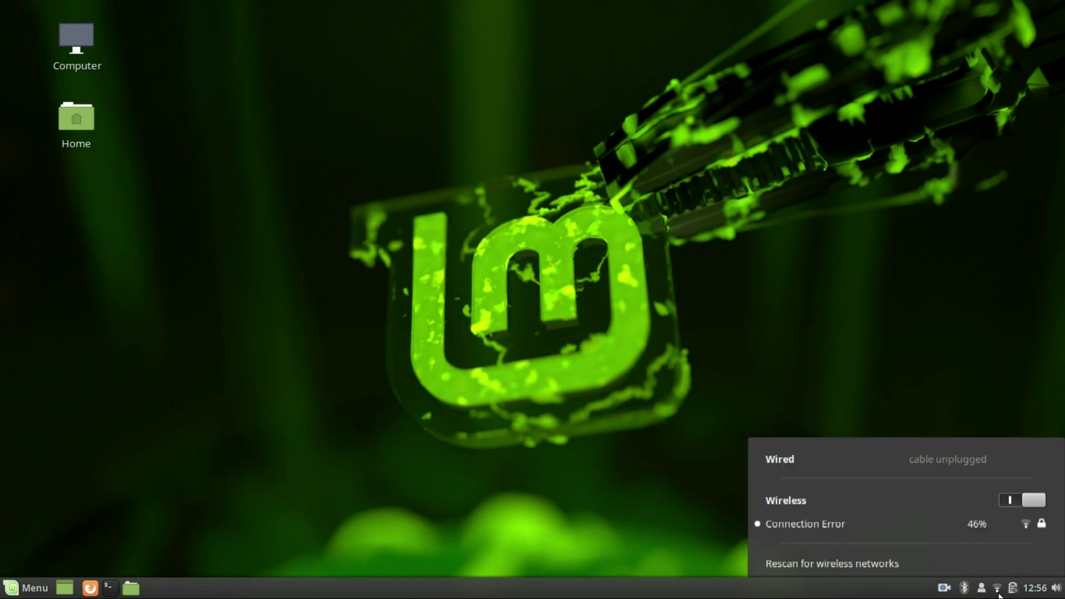
pyautogui.click(998, 593)
pyautogui.click(1013, 589)
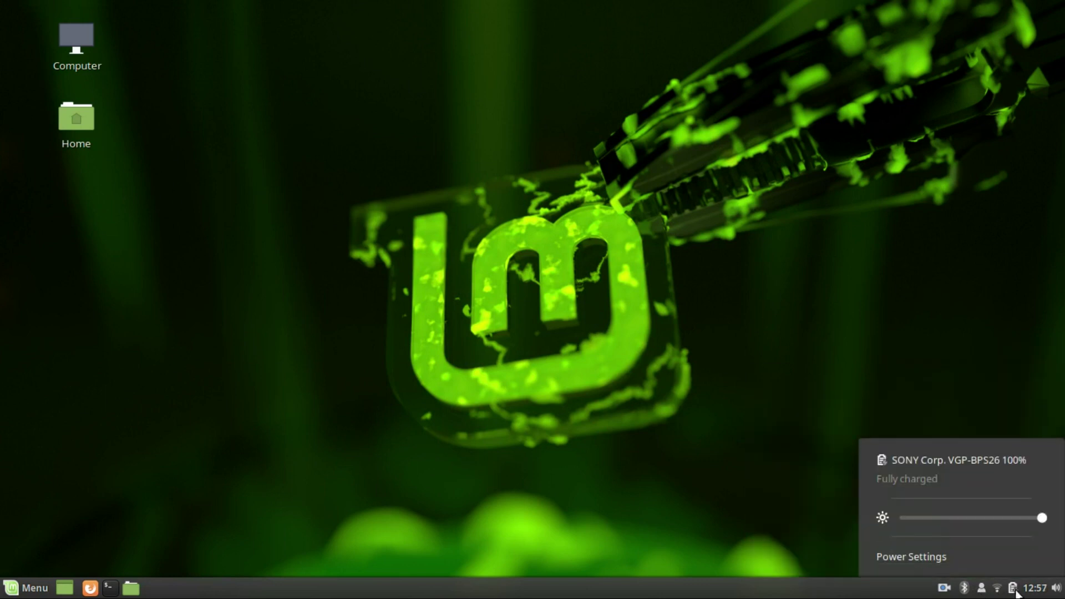
pyautogui.click(1013, 589)
pyautogui.click(1033, 589)
pyautogui.click(1033, 589)
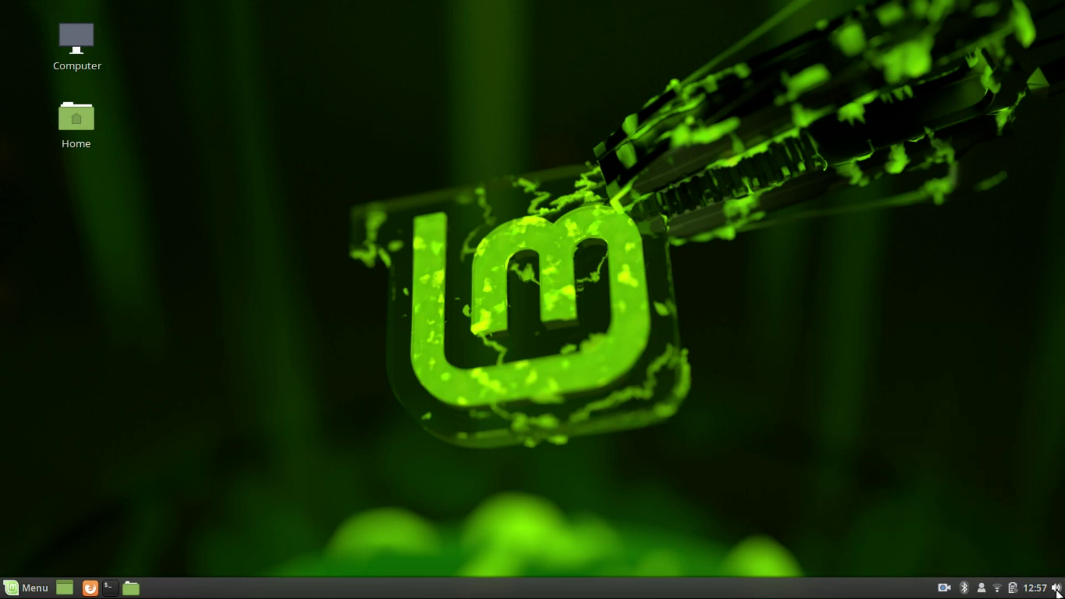
pyautogui.click(1056, 590)
pyautogui.click(1057, 591)
# Open the file manager and browse Desktop, Documents, Music and Downloads before returning to Home
pyautogui.click(136, 593)
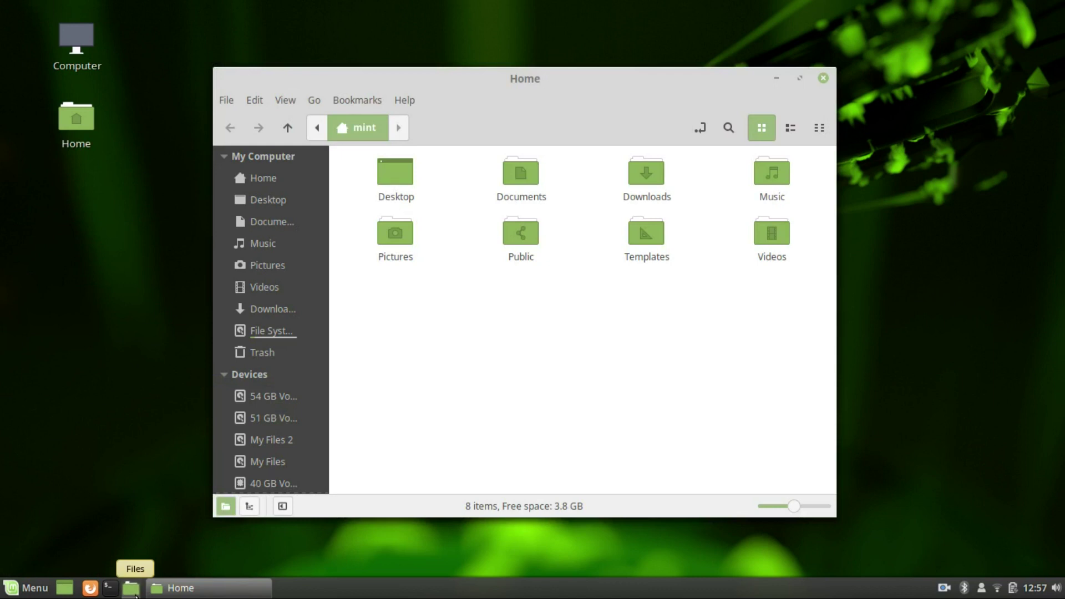
pyautogui.click(269, 203)
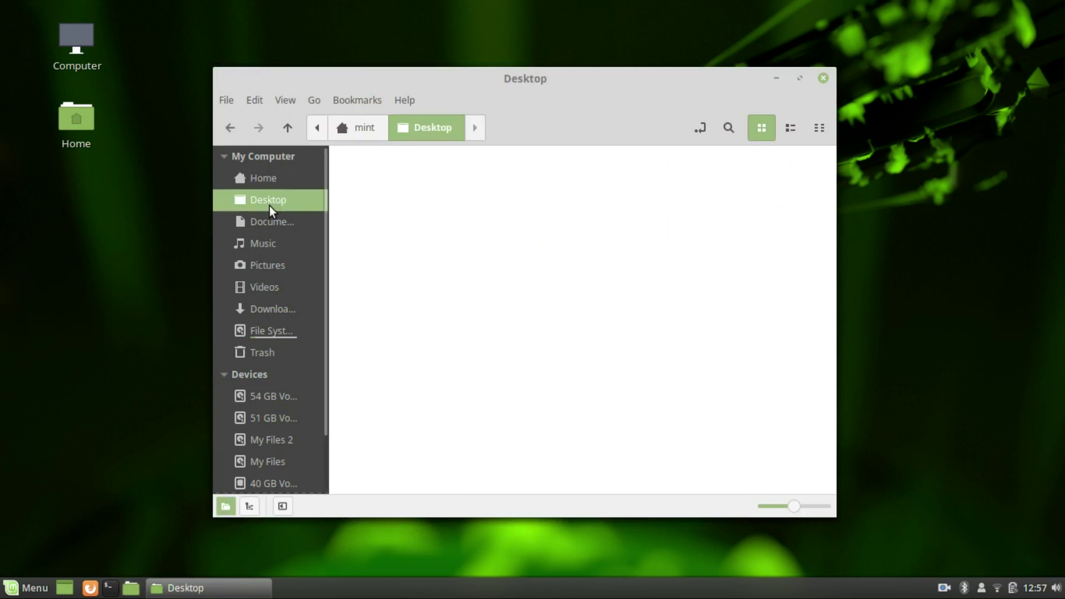
pyautogui.click(272, 223)
pyautogui.click(272, 242)
pyautogui.click(272, 310)
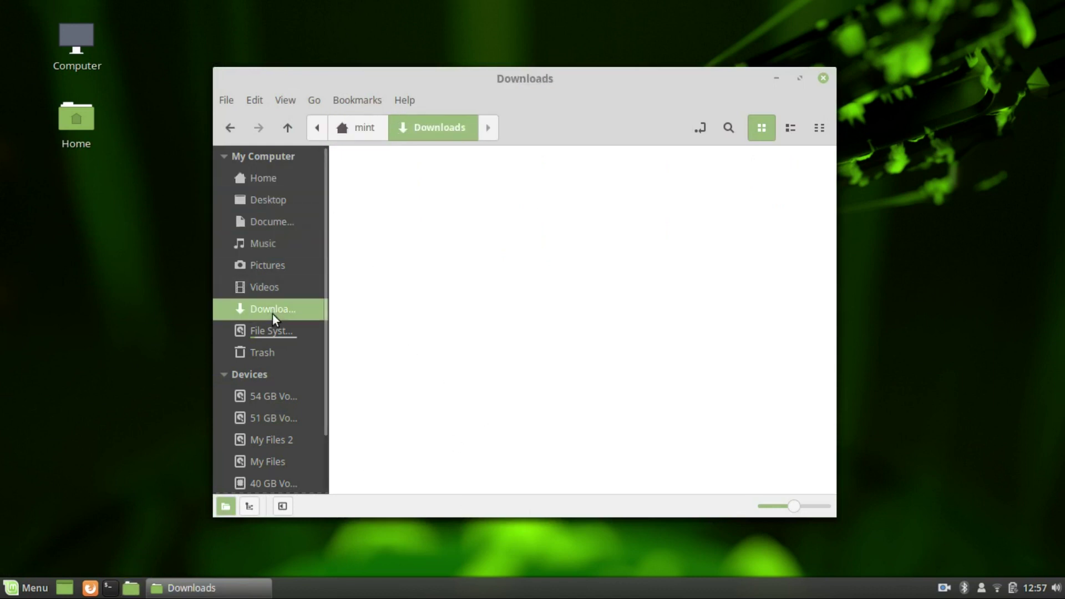
pyautogui.click(285, 172)
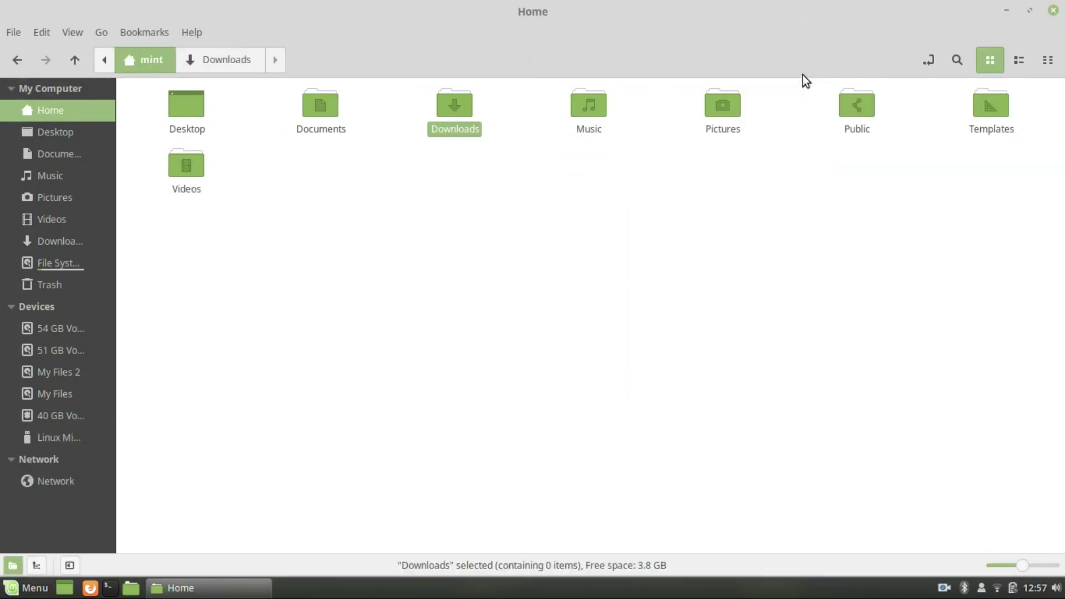
# Unmaximize and reposition the Home window, then open a terminal and move it down-right
pyautogui.click(1027, 11)
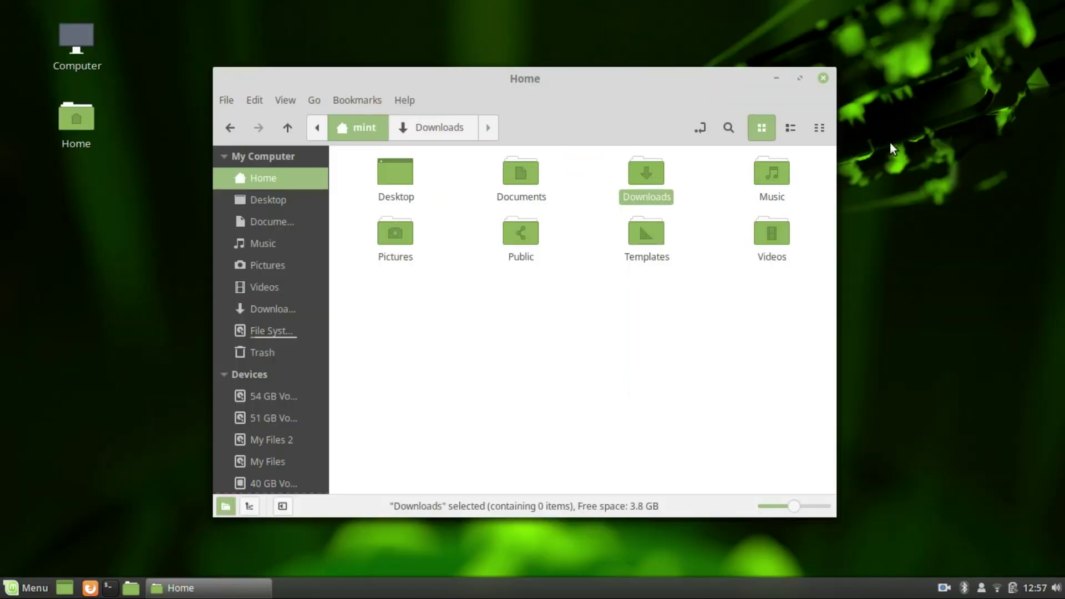
pyautogui.moveTo(638, 75); pyautogui.dragTo(569, 56)
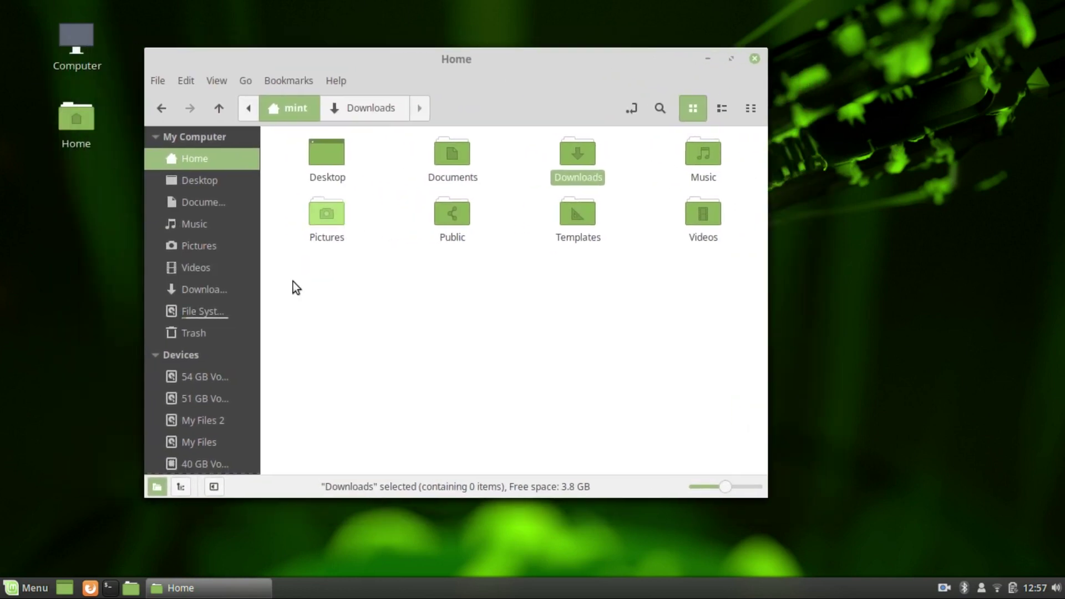
pyautogui.click(110, 588)
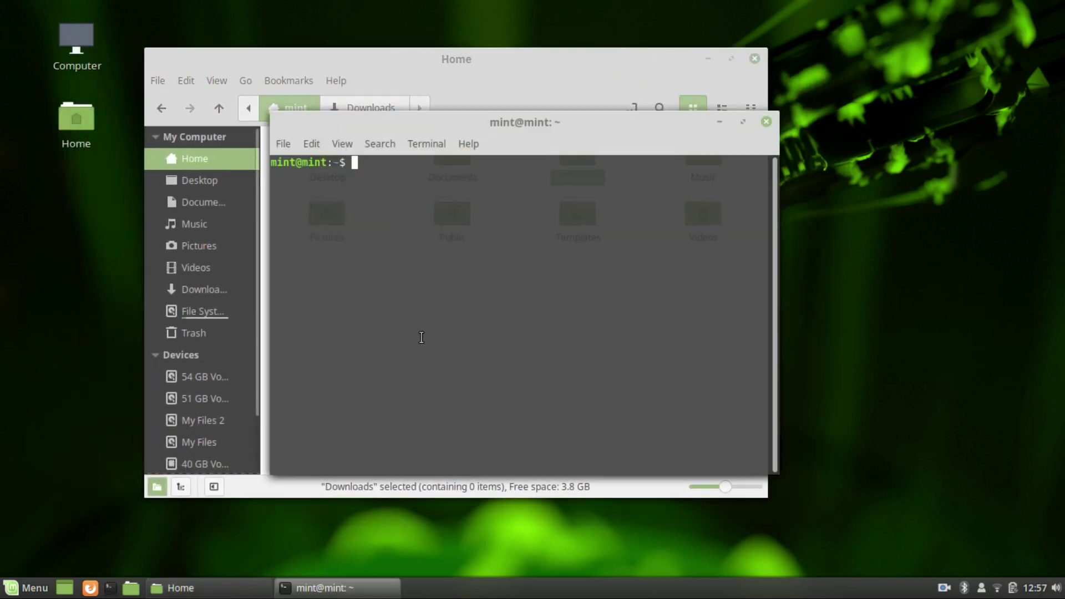
pyautogui.moveTo(488, 136); pyautogui.dragTo(535, 171)
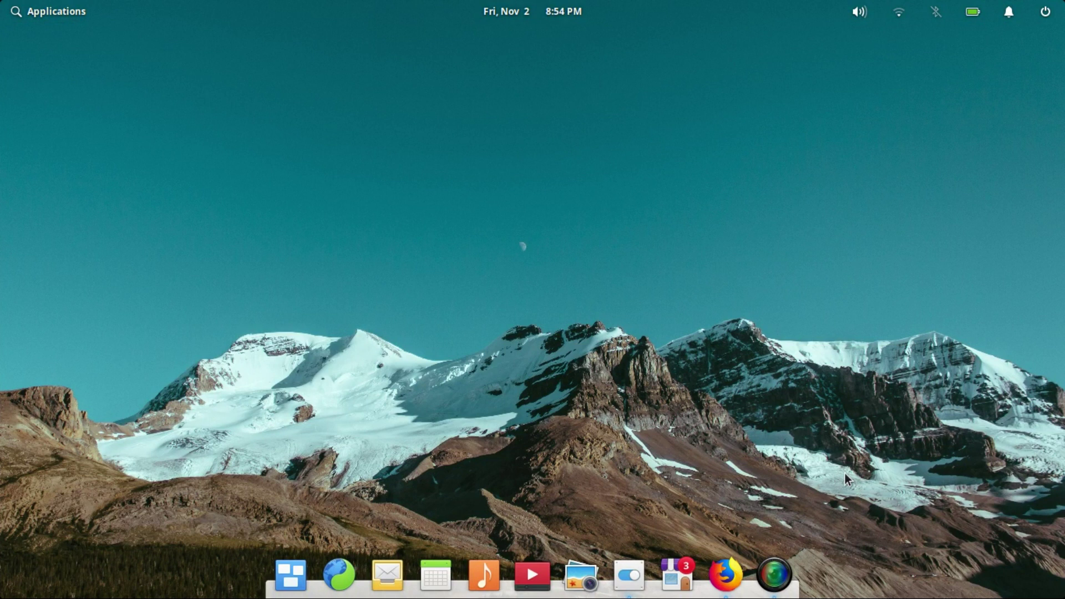
# Dismiss the Keyboard Shortcuts overlay and open the Calendar, repositioning its window
pyautogui.press('super')
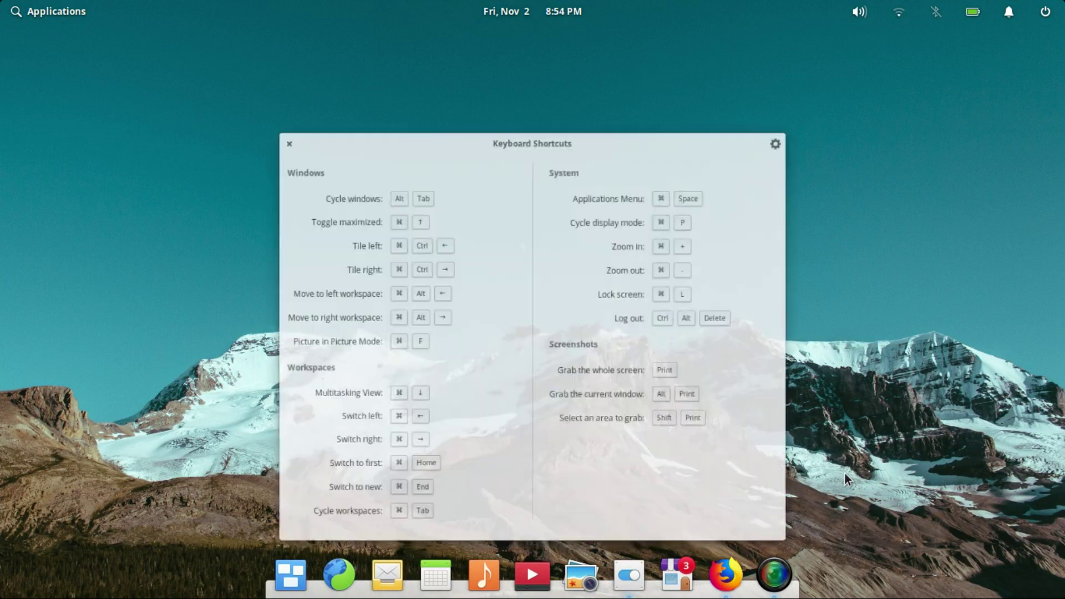
pyautogui.click(810, 267)
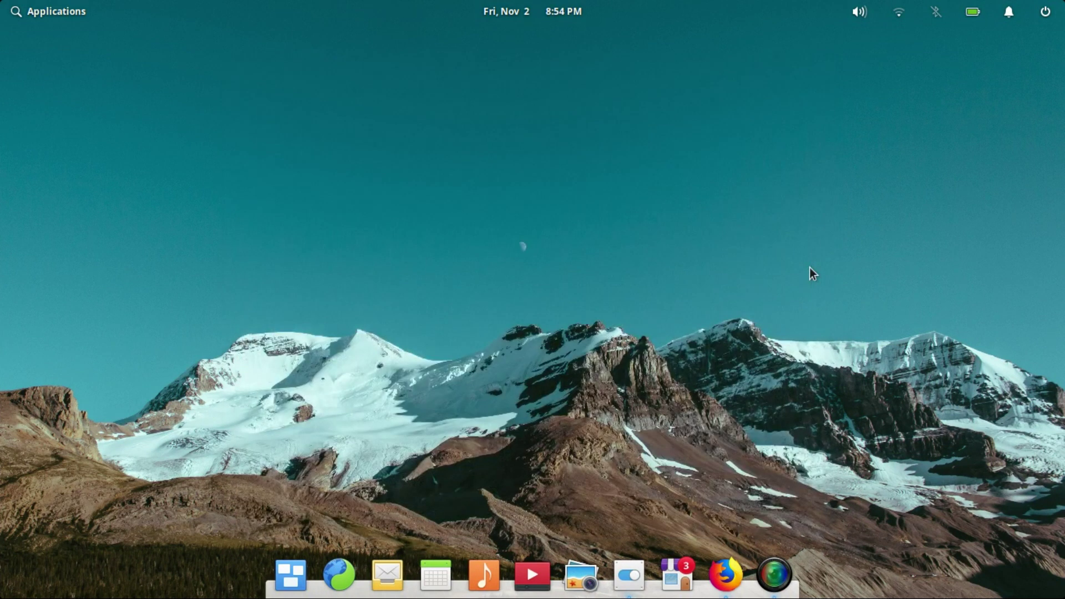
pyautogui.click(436, 576)
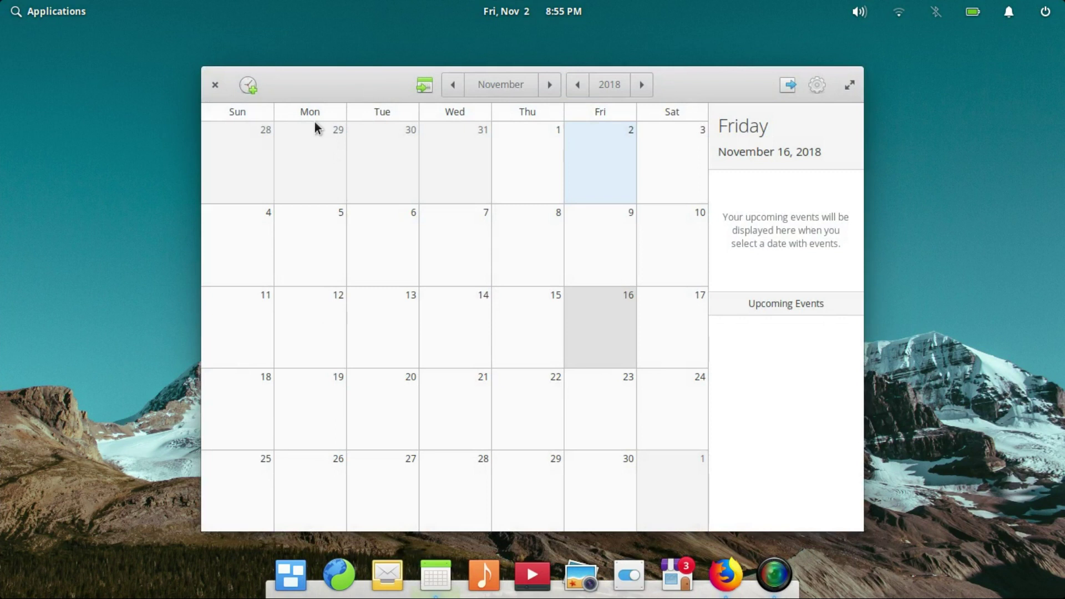
pyautogui.moveTo(324, 82); pyautogui.dragTo(247, 74)
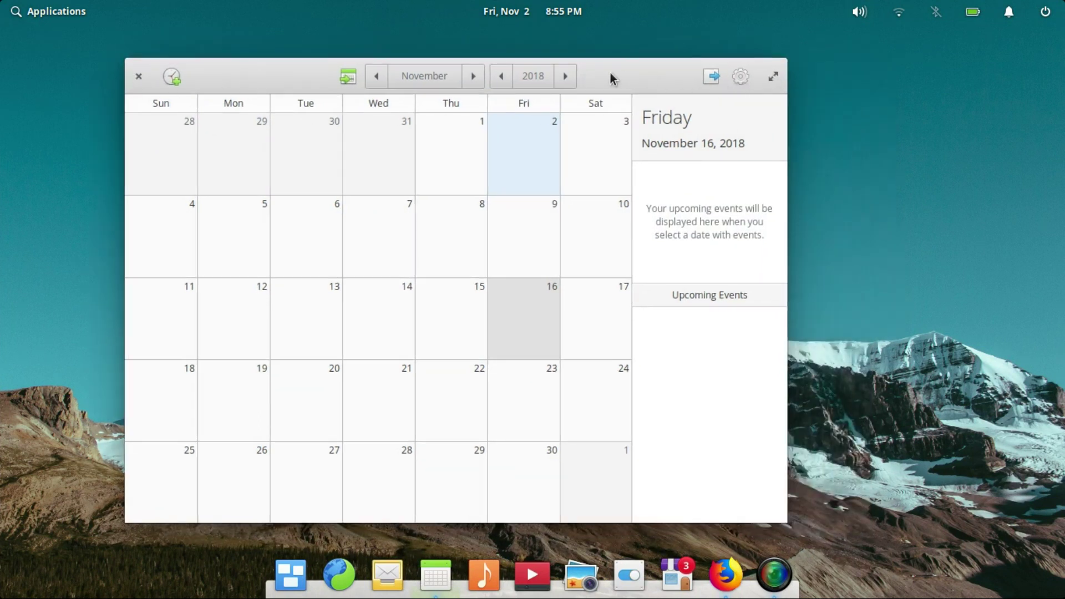
pyautogui.moveTo(610, 74); pyautogui.dragTo(625, 96)
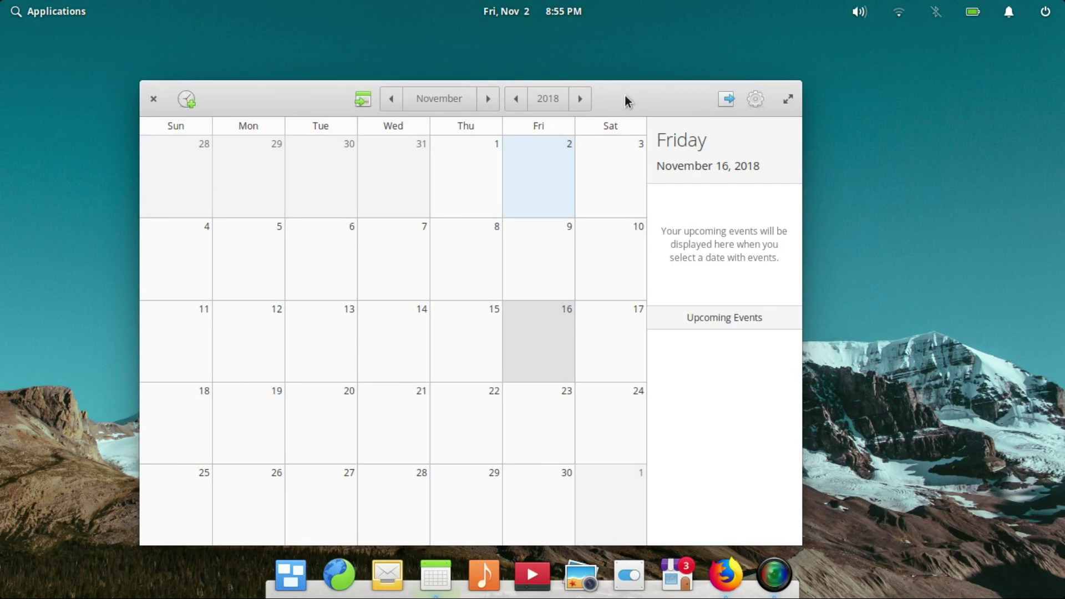
# Launch Files by searching 'file' in the application launcher
pyautogui.press('super')
pyautogui.write('file')
pyautogui.press('Return')
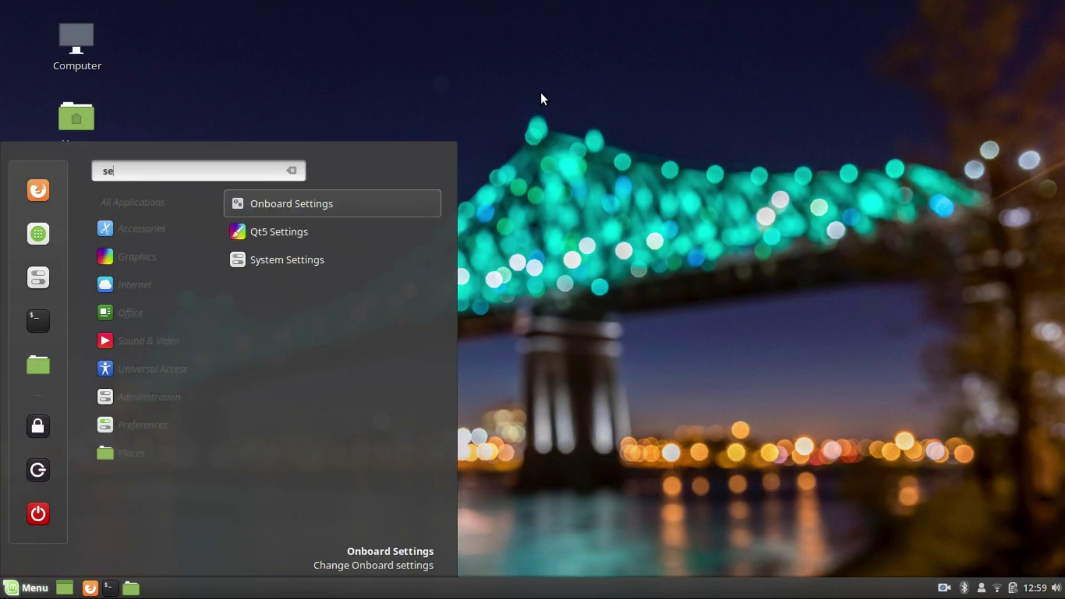
# Open System Settings and turn on customized settings in Effects
pyautogui.press('Down')
pyautogui.press('Down')
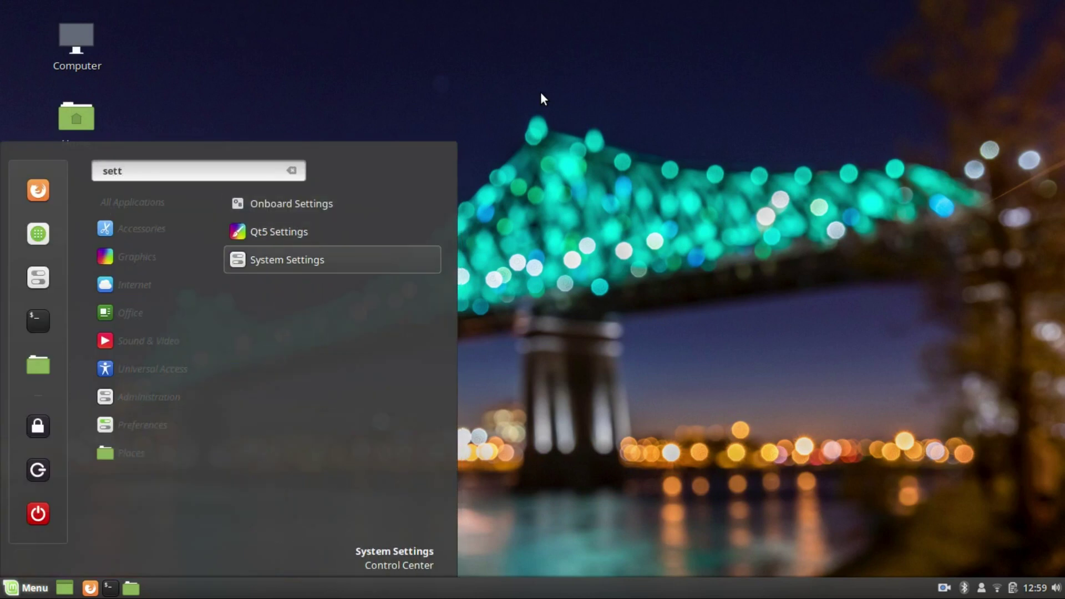
pyautogui.press('Return')
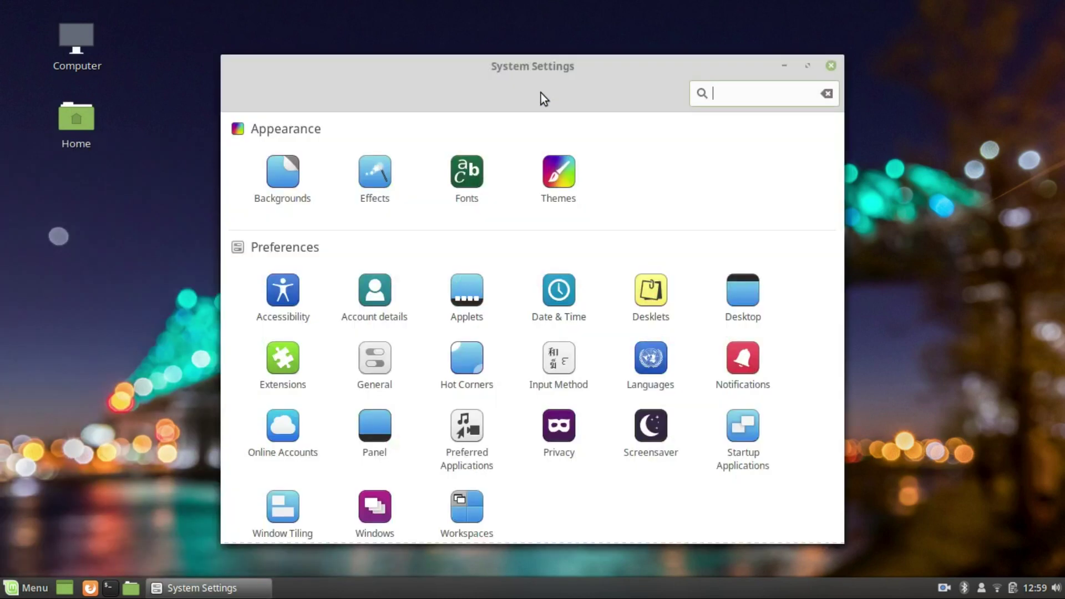
pyautogui.click(361, 185)
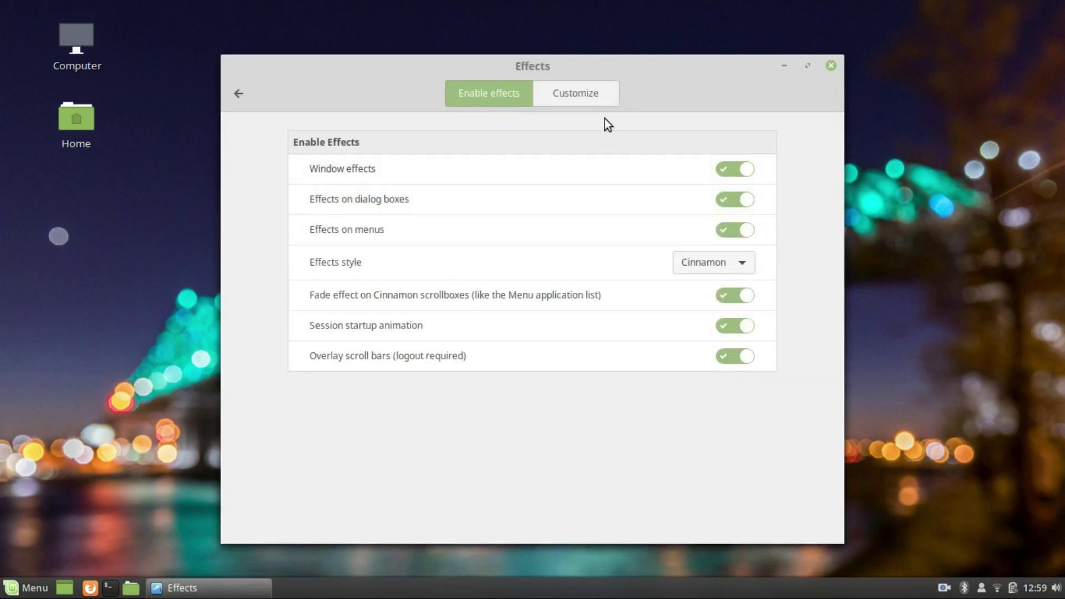
pyautogui.click(595, 94)
pyautogui.click(753, 142)
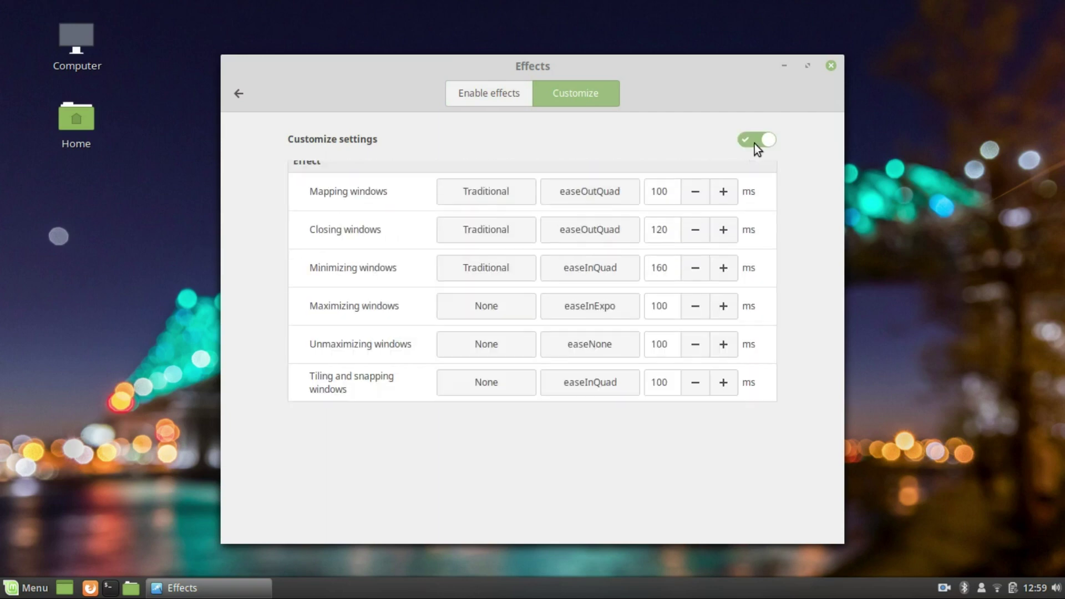
# View the Fonts settings, then set the window border theme to Mint-Y-Dark in Themes
pyautogui.click(243, 95)
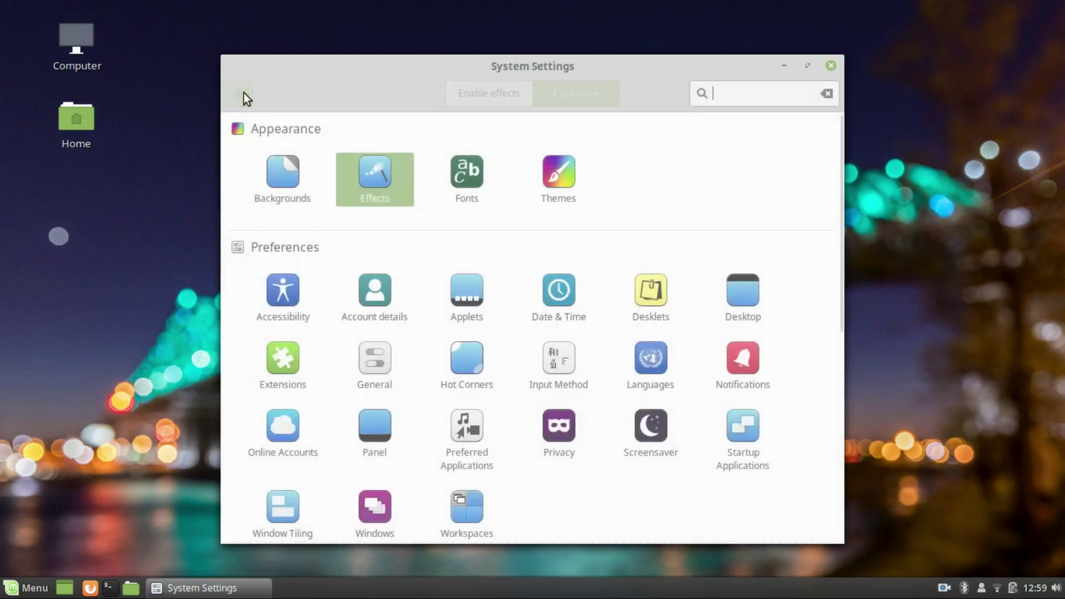
pyautogui.click(458, 168)
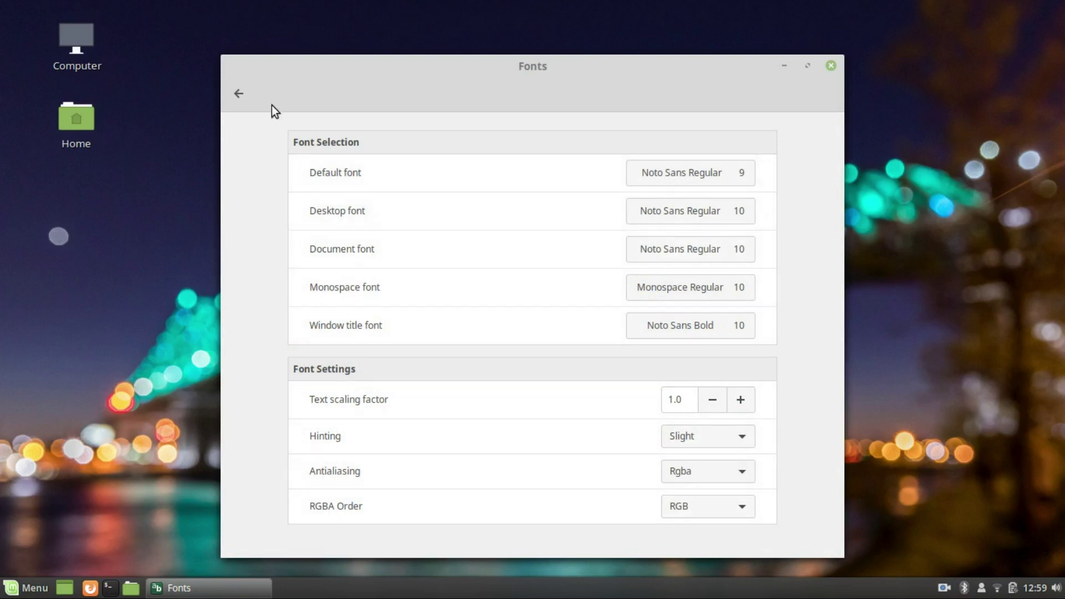
pyautogui.click(239, 94)
pyautogui.click(560, 191)
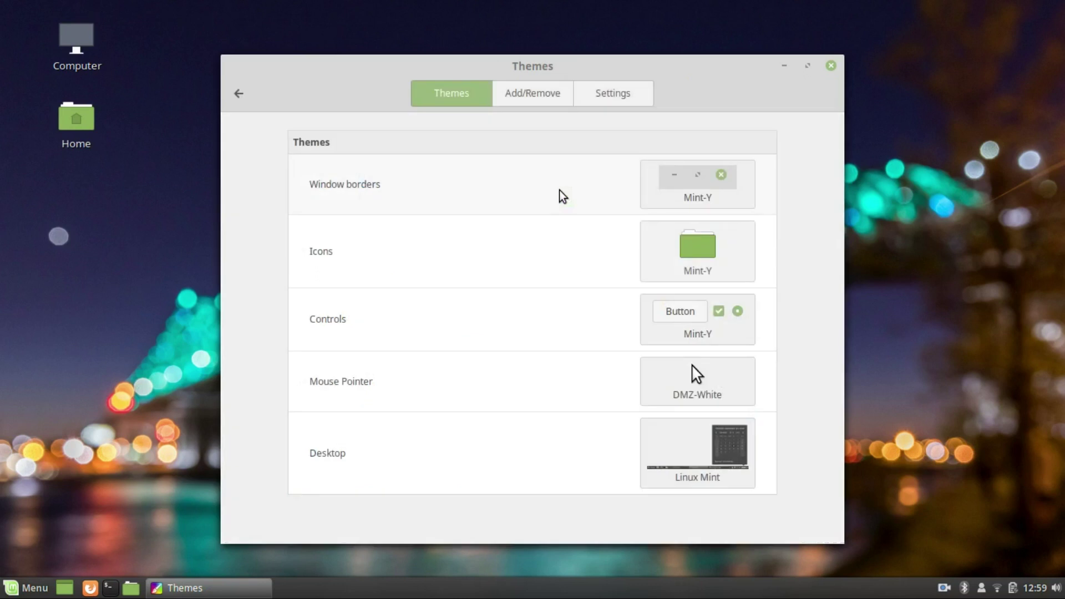
pyautogui.click(671, 190)
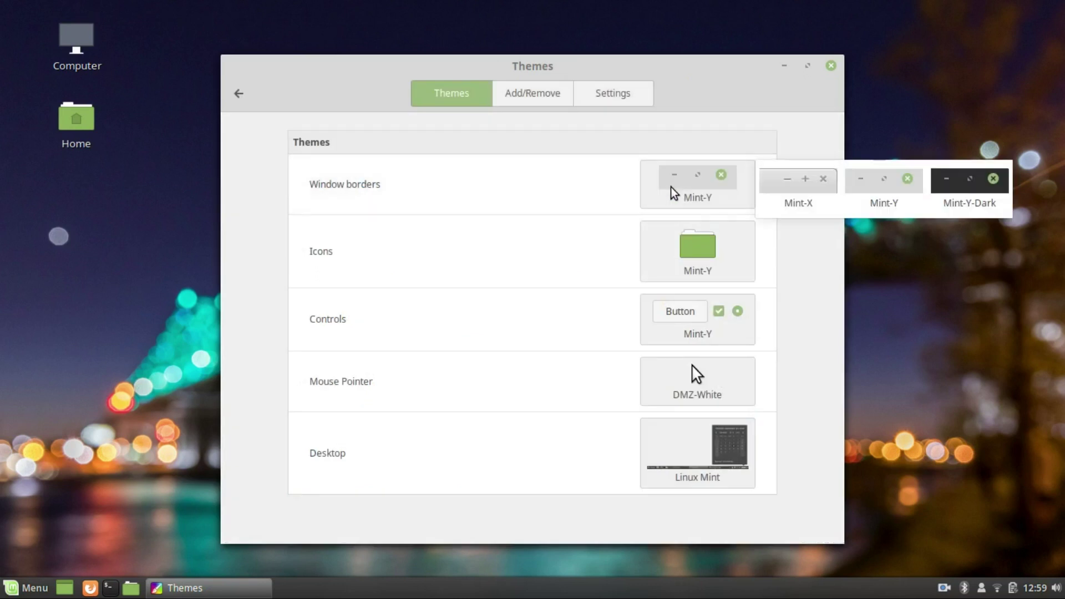
pyautogui.click(957, 195)
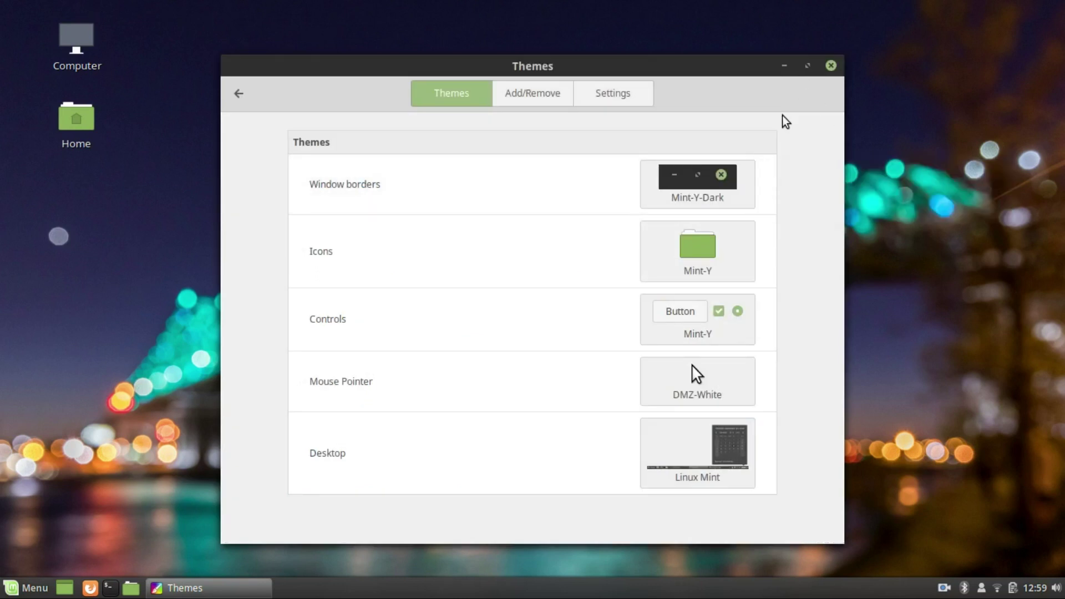
pyautogui.click(684, 311)
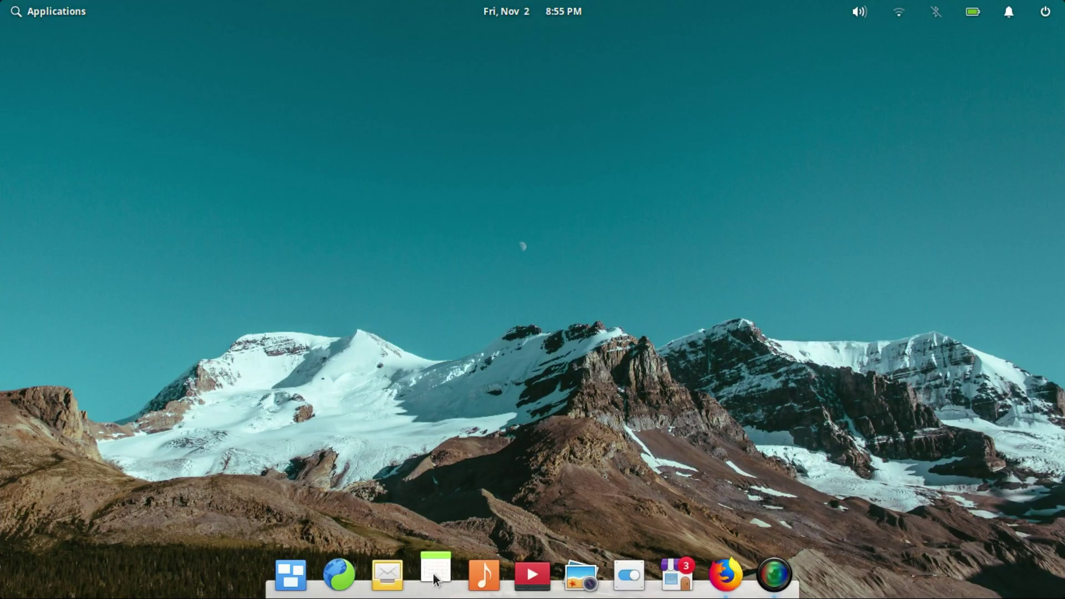
# Open the Calendar, reposition it, and launch Files by searching 'file'
pyautogui.click(436, 577)
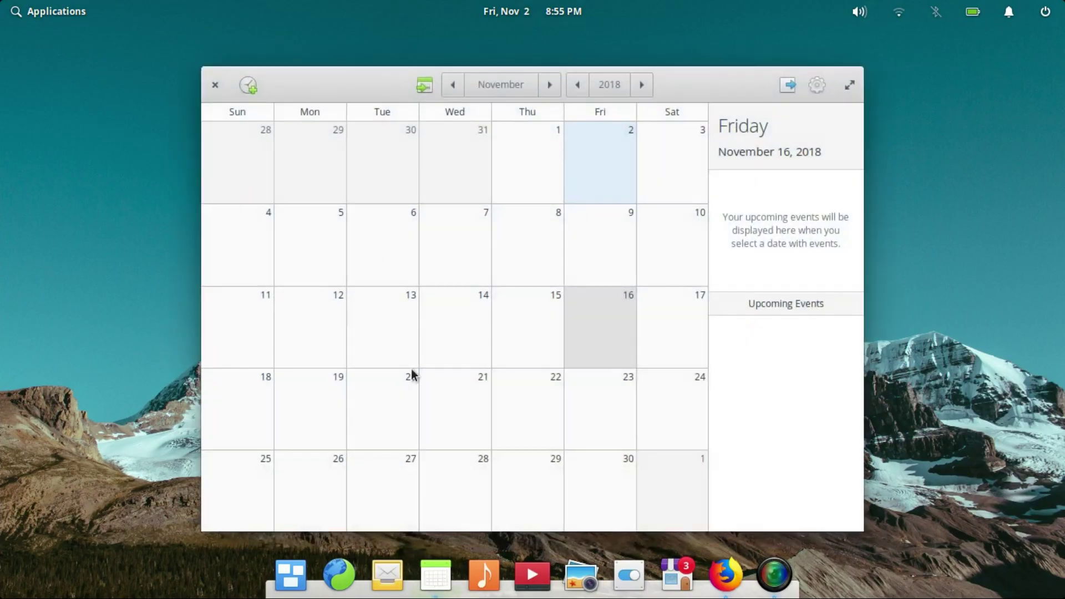
pyautogui.moveTo(328, 86); pyautogui.dragTo(219, 88)
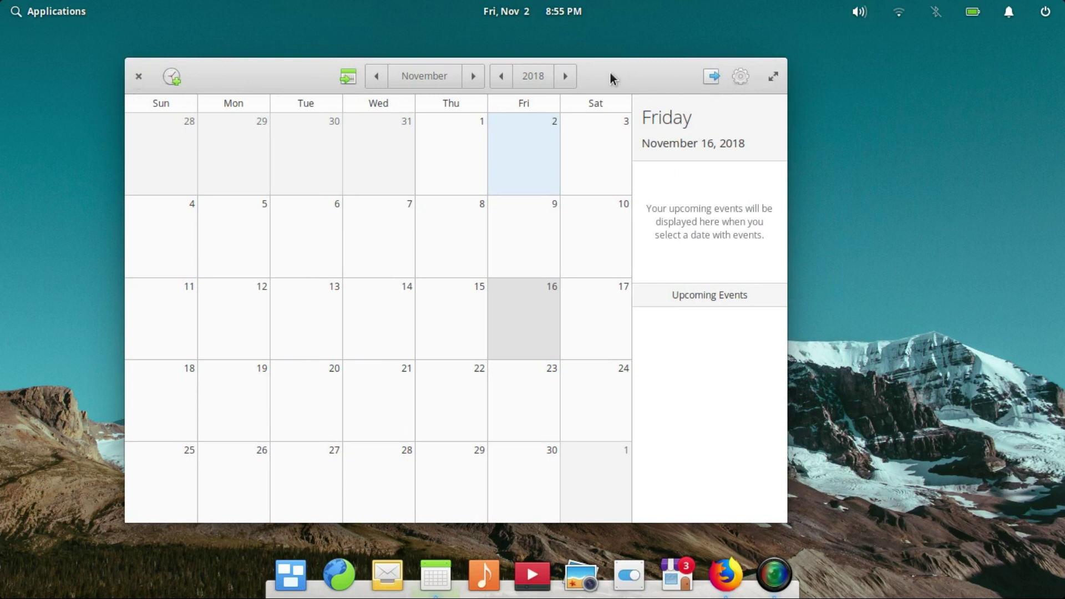
pyautogui.moveTo(610, 73); pyautogui.dragTo(625, 96)
pyautogui.press('super')
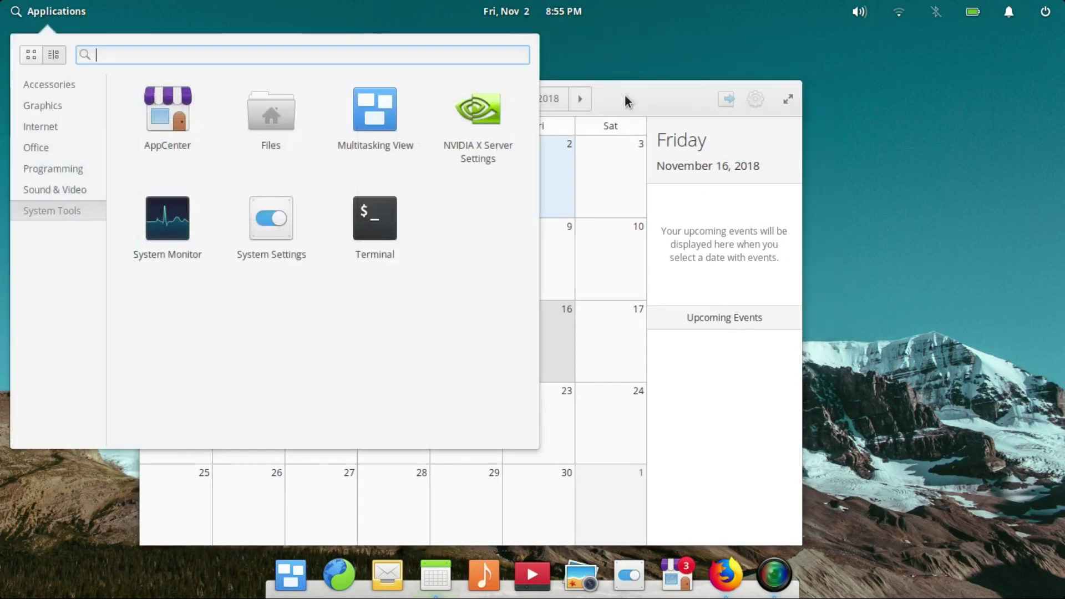
pyautogui.write('file')
pyautogui.press('Return')
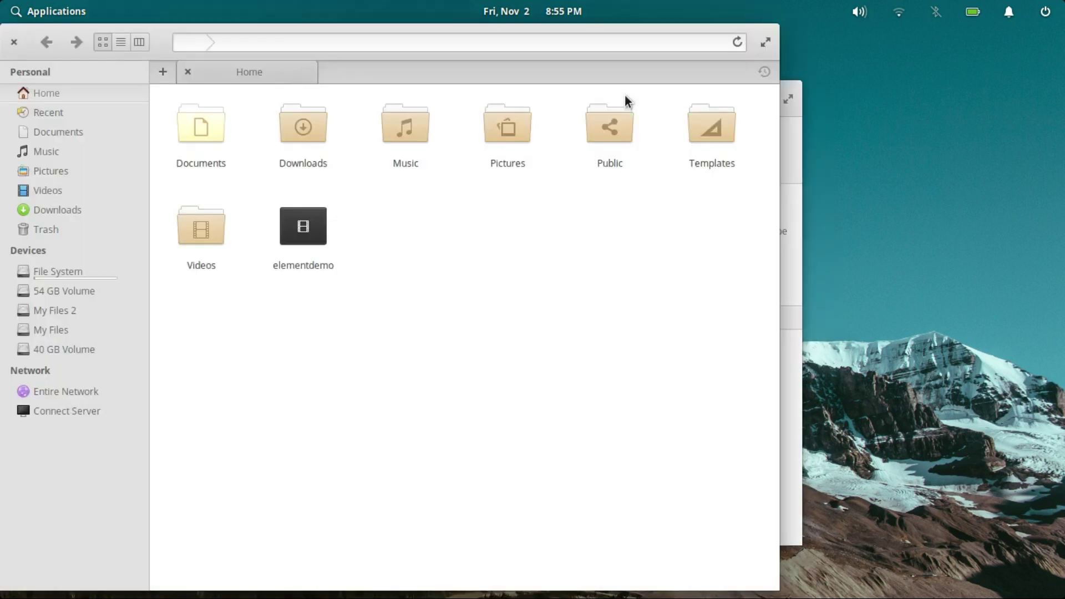
# Move, maximize and restore the Files window, then close Files and the Calendar
pyautogui.moveTo(156, 39); pyautogui.dragTo(280, 47)
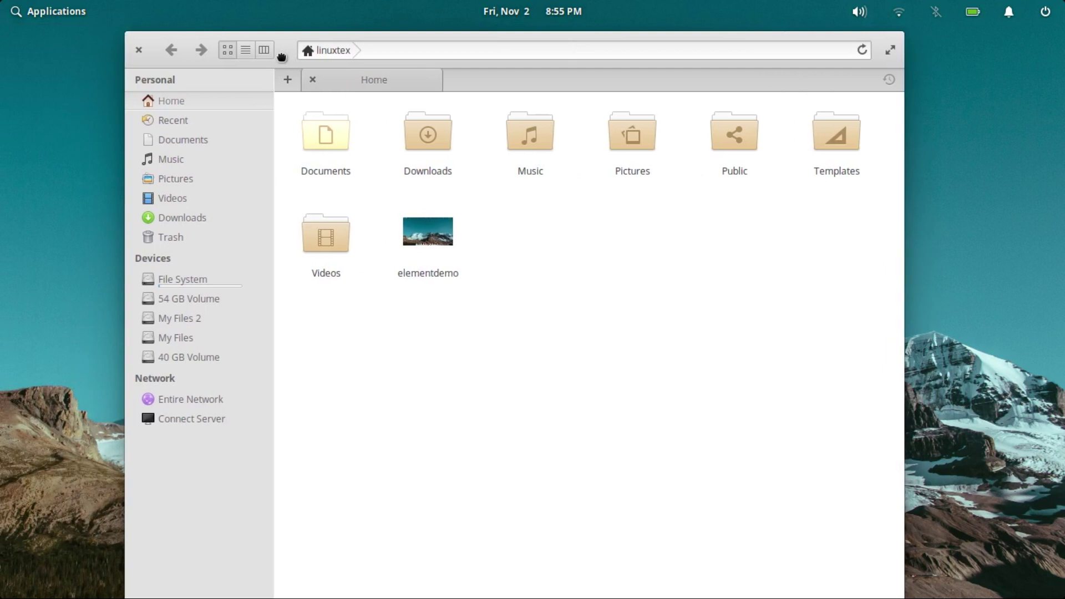
pyautogui.click(890, 51)
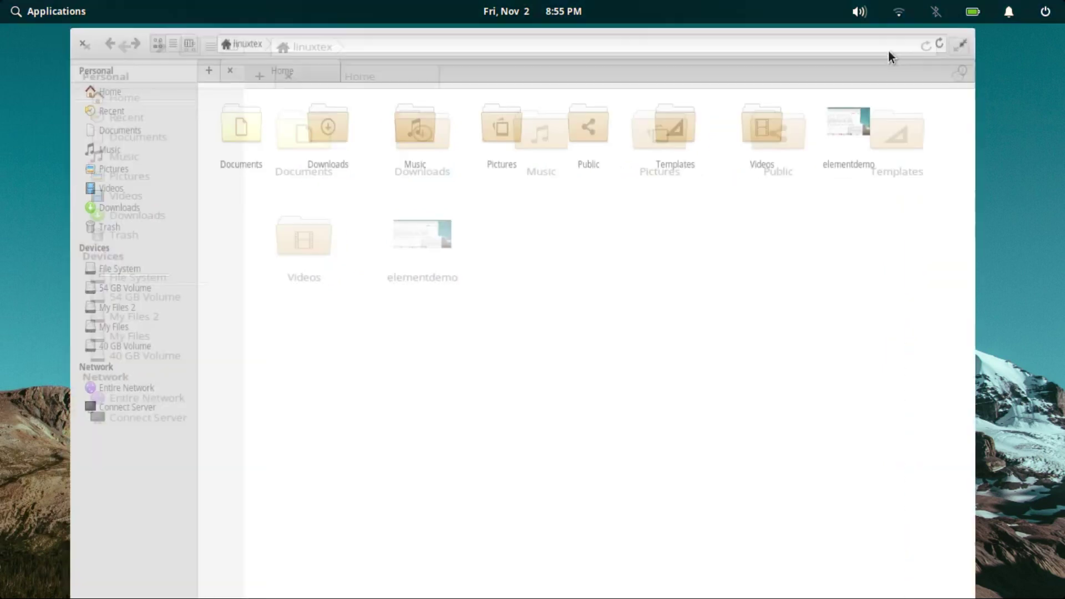
pyautogui.click(1052, 42)
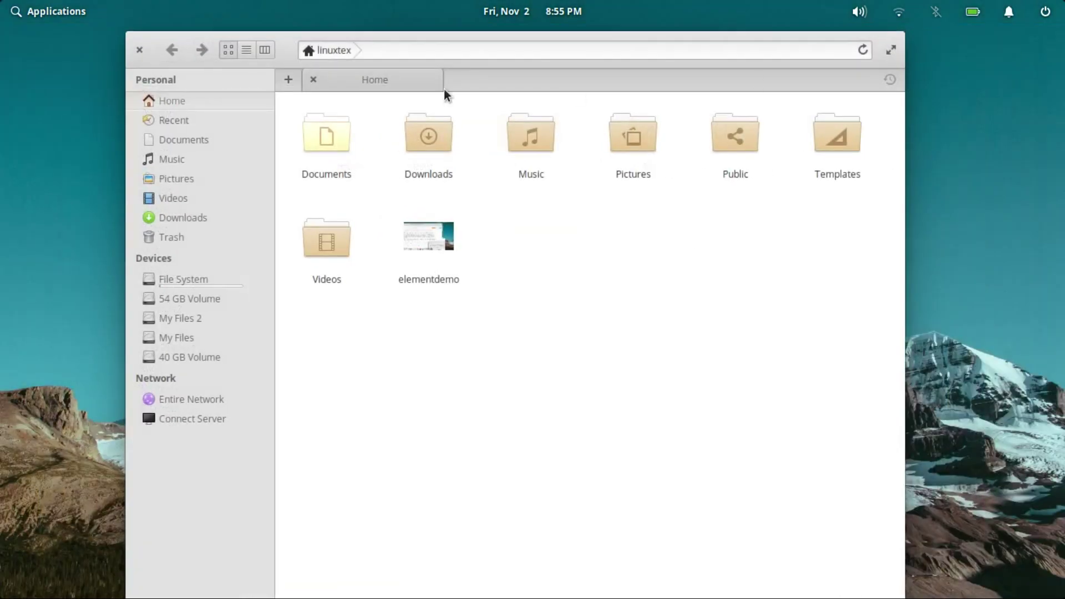
pyautogui.click(141, 49)
pyautogui.click(152, 100)
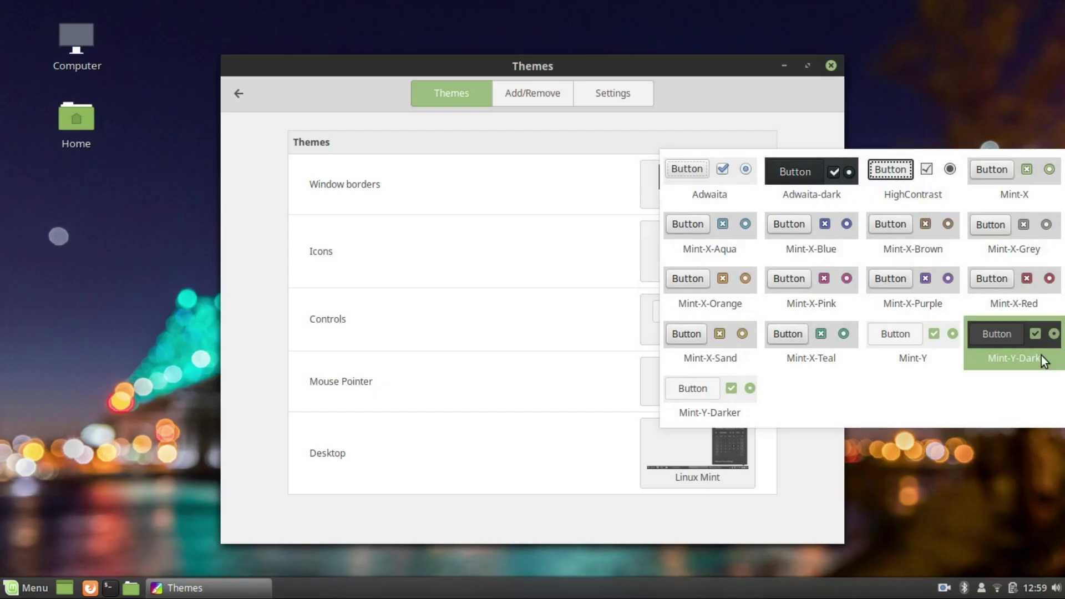
# Apply the Mint-Y-Dark controls theme, return to the settings overview, and reopen Themes
pyautogui.click(1041, 356)
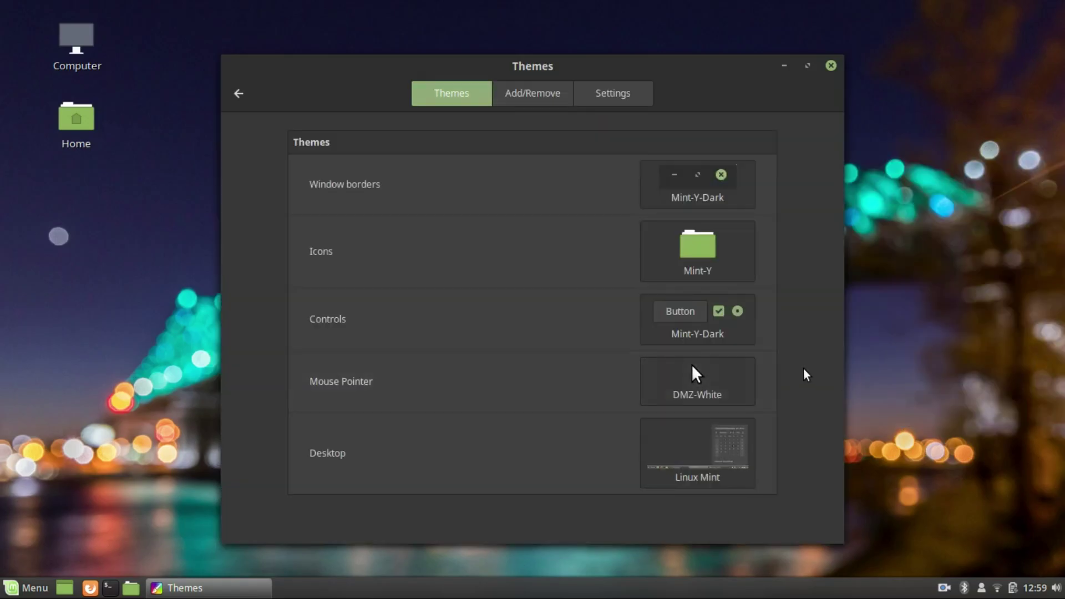
pyautogui.click(239, 94)
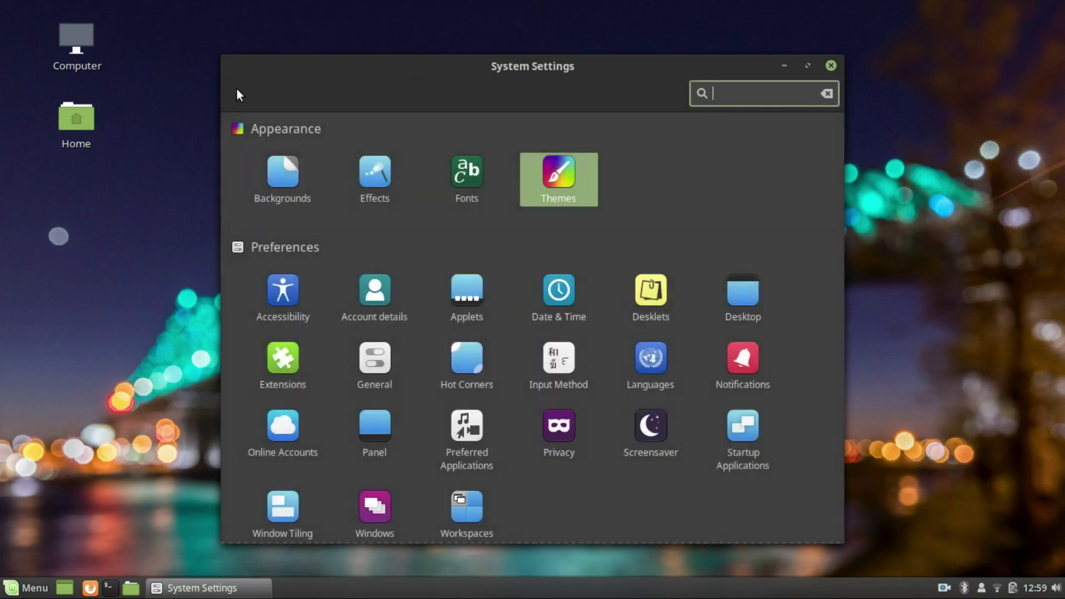
pyautogui.click(558, 175)
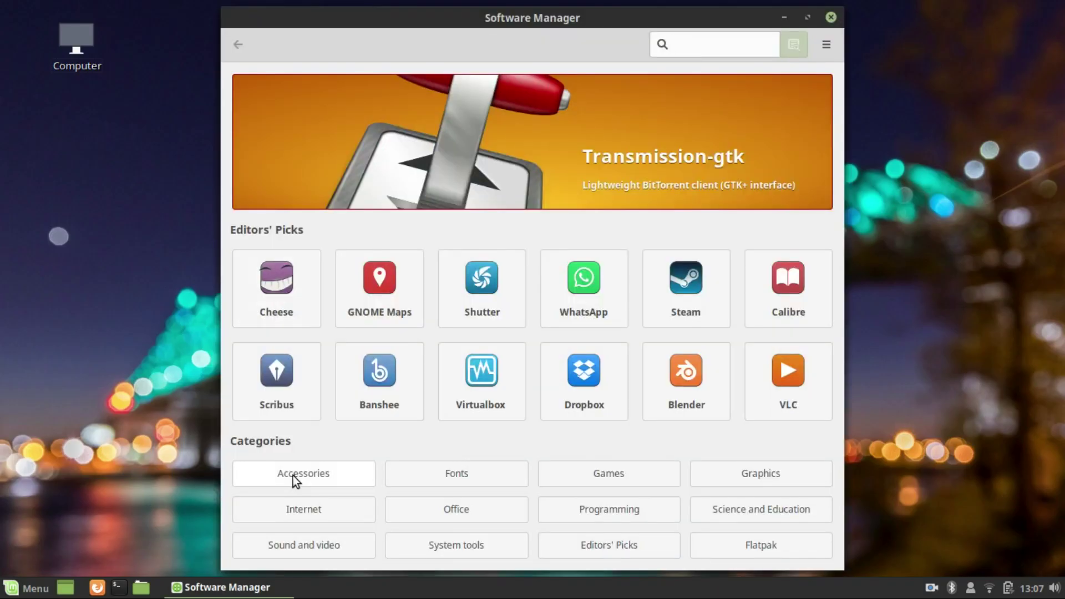
# Browse the Accessories and Fonts categories in Software Manager
pyautogui.click(293, 475)
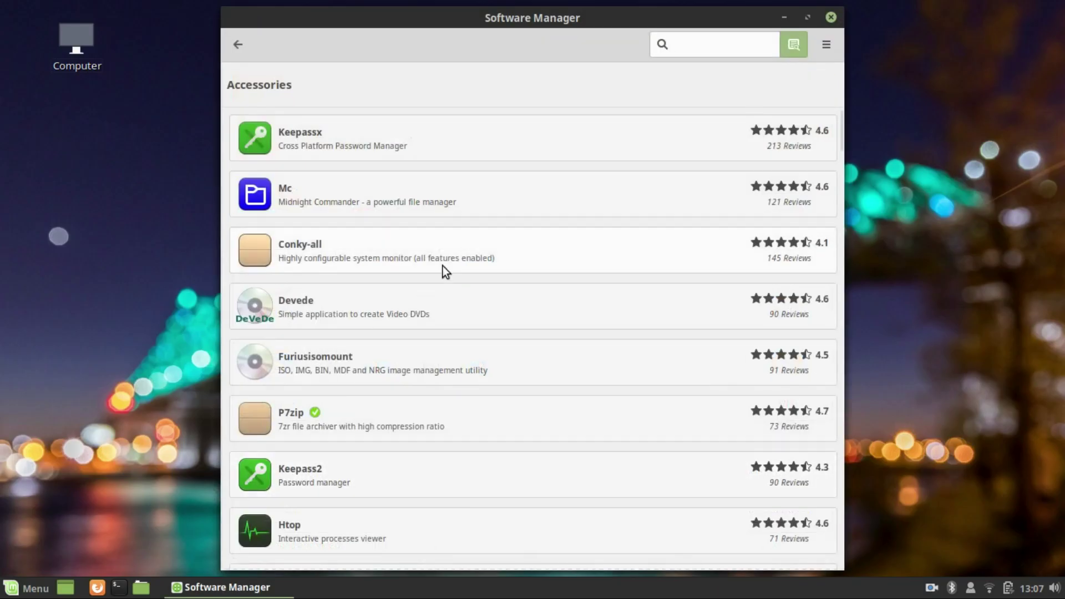
pyautogui.scroll(-4, 443, 267)
pyautogui.scroll(-5, 443, 266)
pyautogui.click(242, 51)
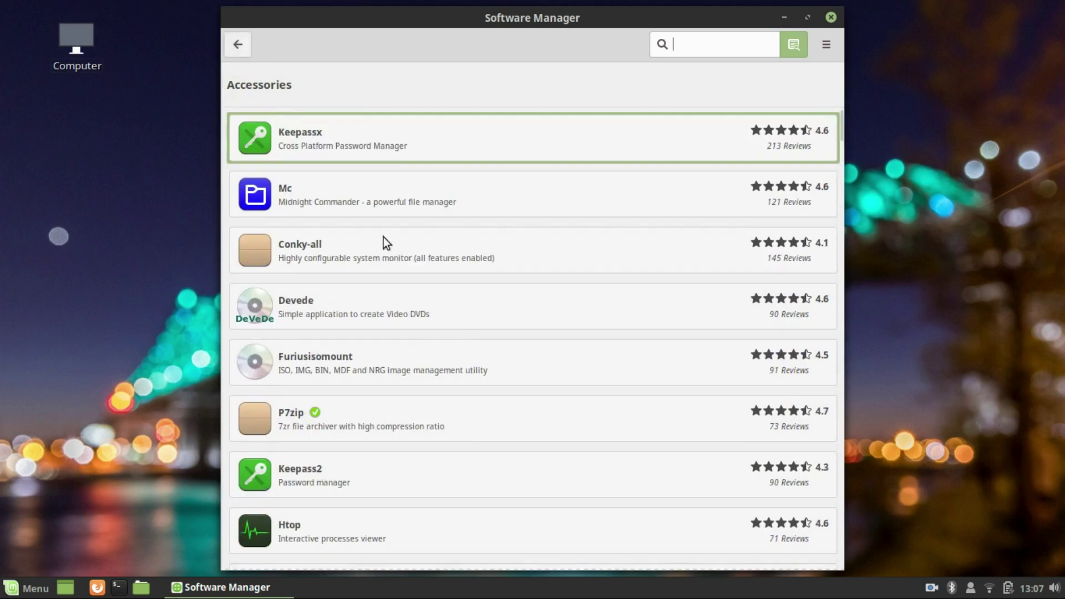
pyautogui.click(496, 478)
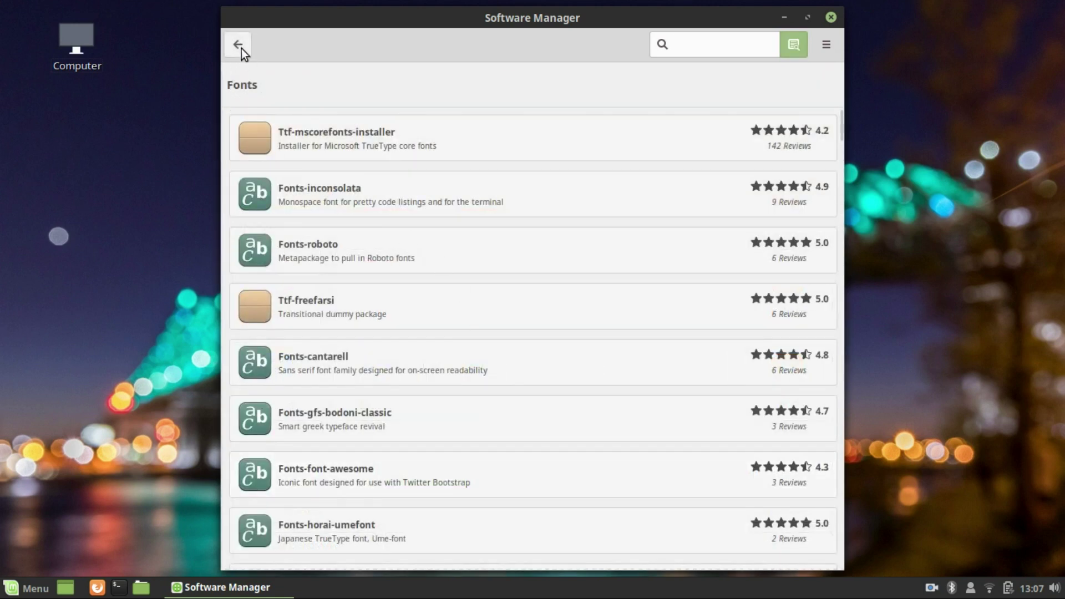
pyautogui.click(242, 48)
# Open the Games category, view Steam's details, go back, then open 0ad's details
pyautogui.click(612, 463)
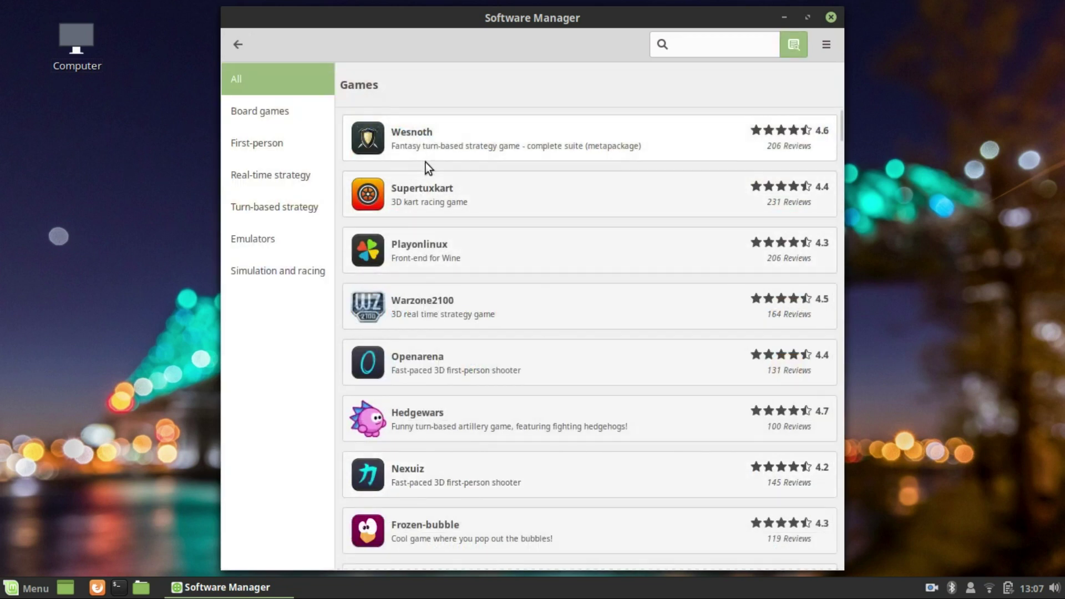
pyautogui.scroll(-2, 514, 258)
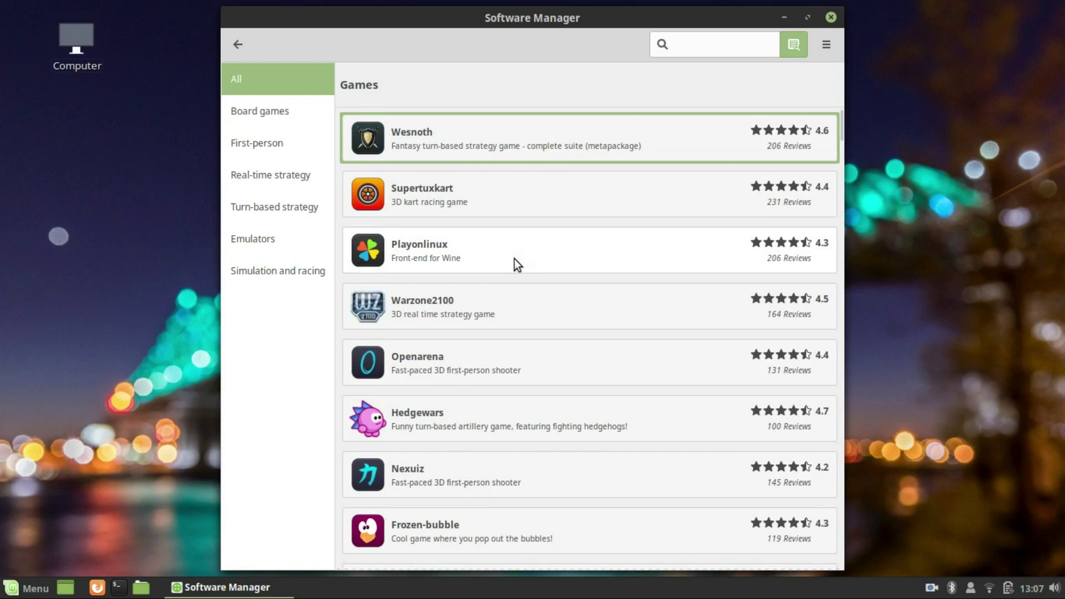
pyautogui.scroll(-5, 515, 259)
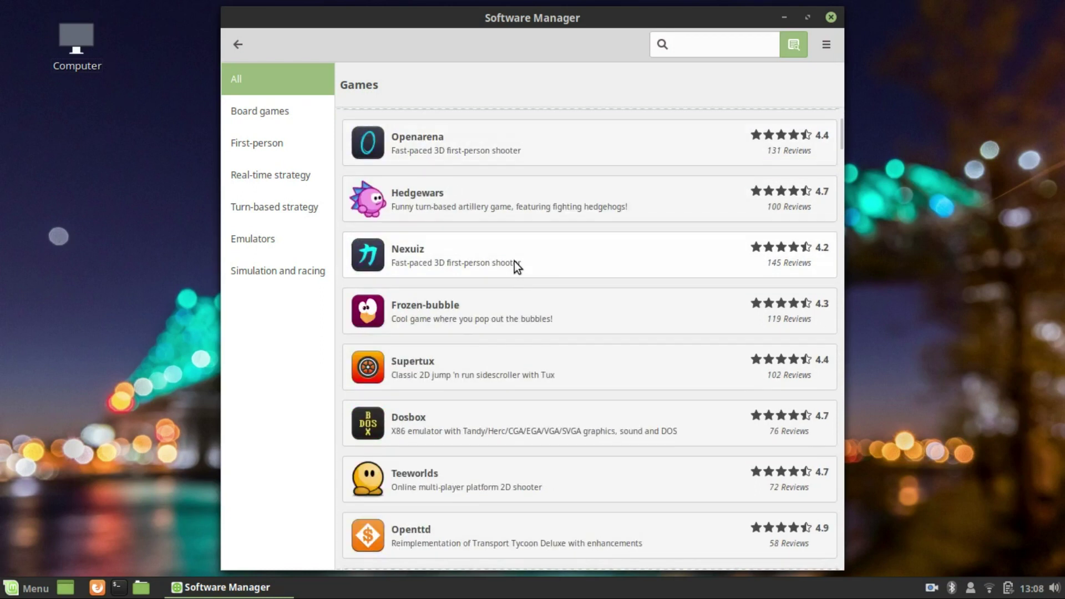
pyautogui.scroll(-5, 514, 261)
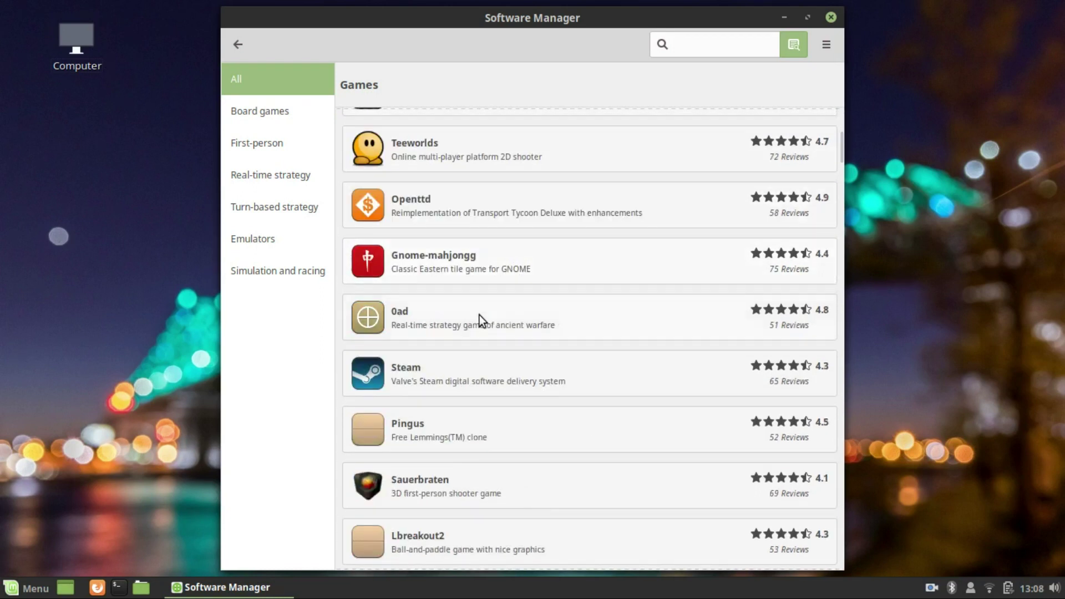
pyautogui.click(446, 365)
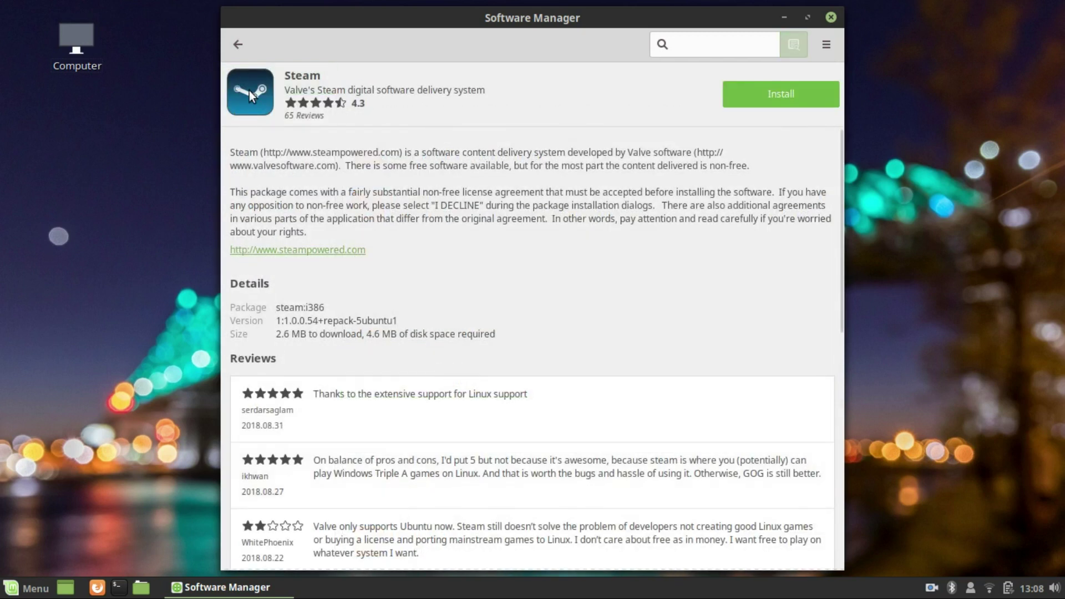
pyautogui.click(240, 45)
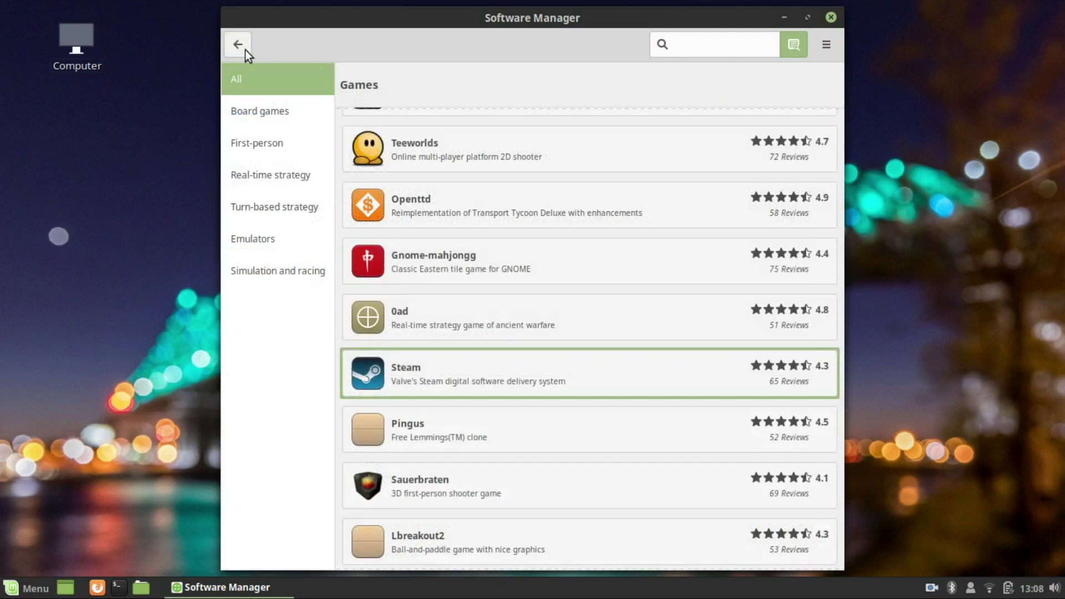
pyautogui.click(392, 328)
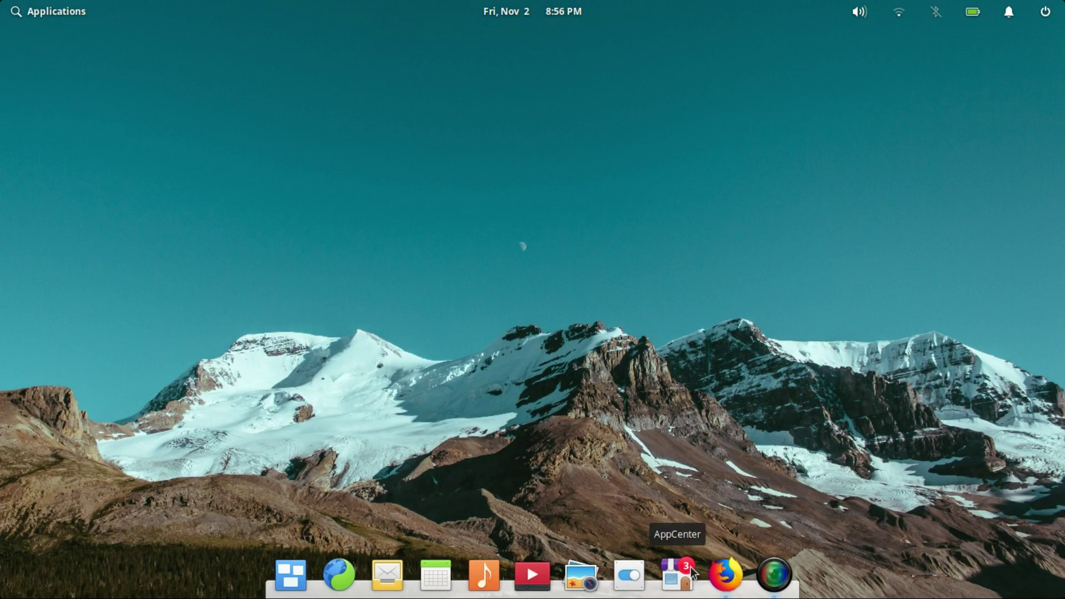
# Launch AppCenter full-screen and take a quick look at the Accessories category
pyautogui.click(677, 574)
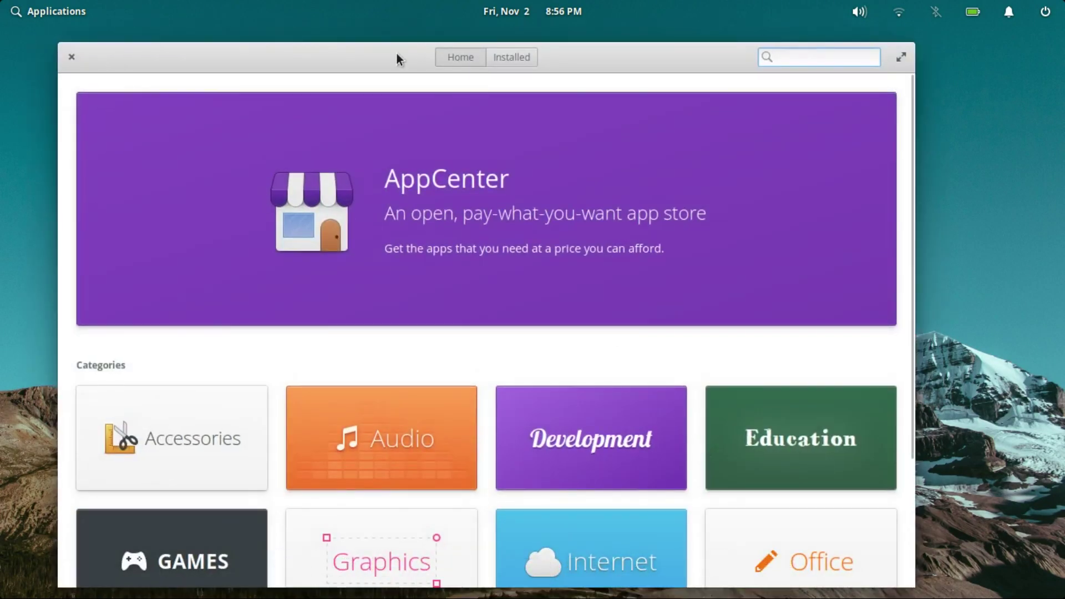
pyautogui.moveTo(396, 52); pyautogui.dragTo(388, 31)
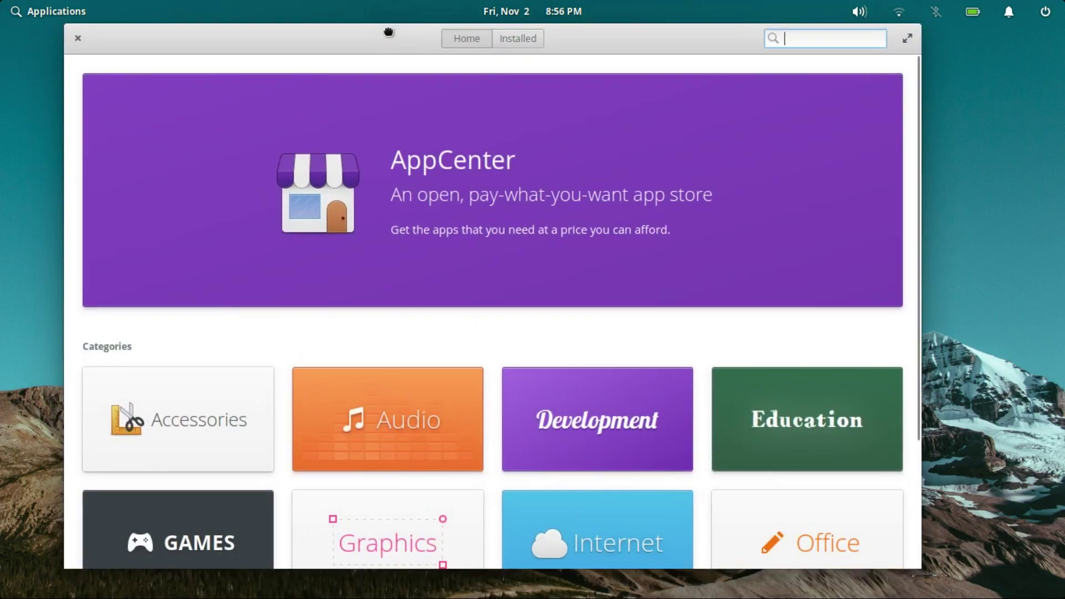
pyautogui.click(907, 39)
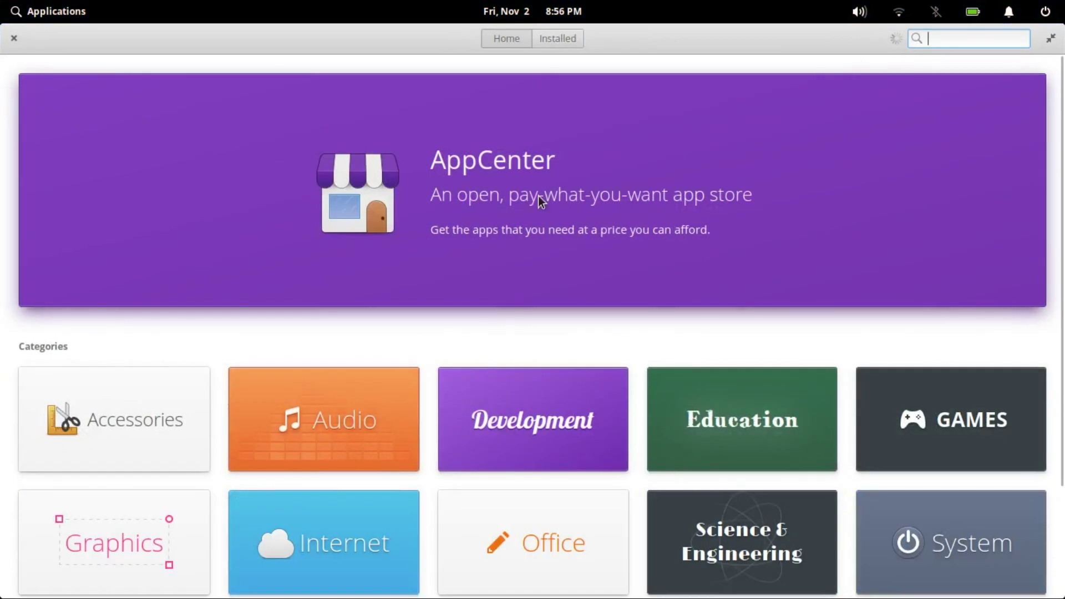
pyautogui.click(168, 438)
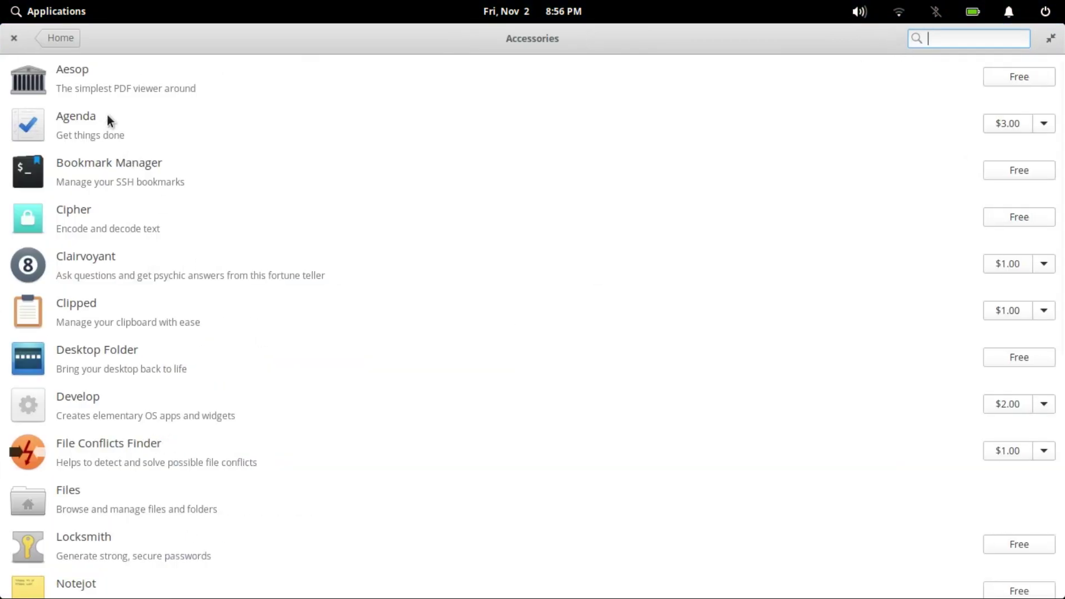
pyautogui.click(64, 38)
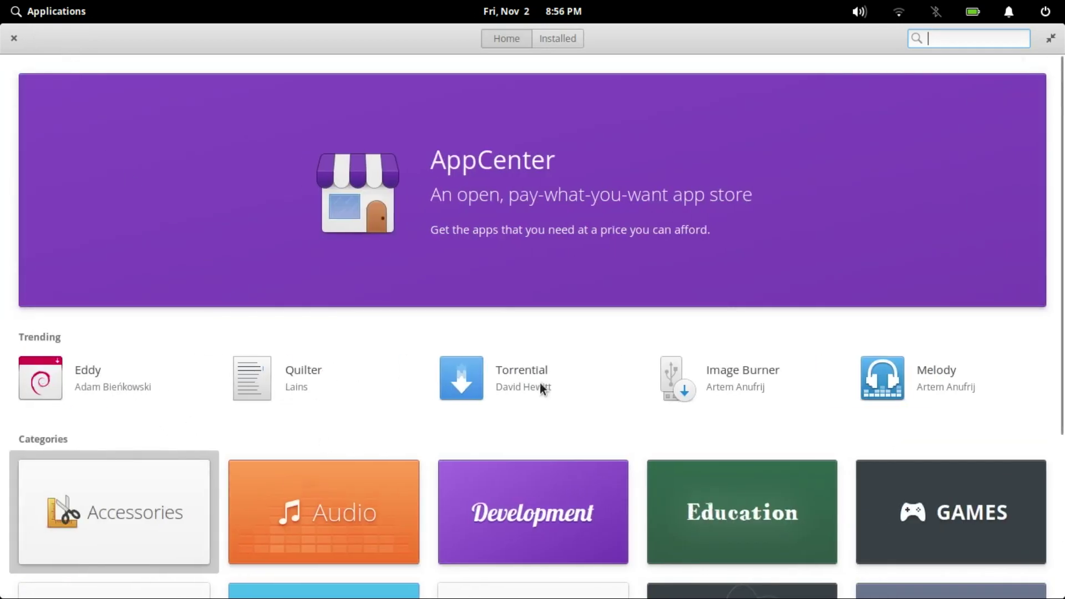
# Browse Melody's page and screenshots, then start and cancel its $5.00 payment
pyautogui.click(929, 378)
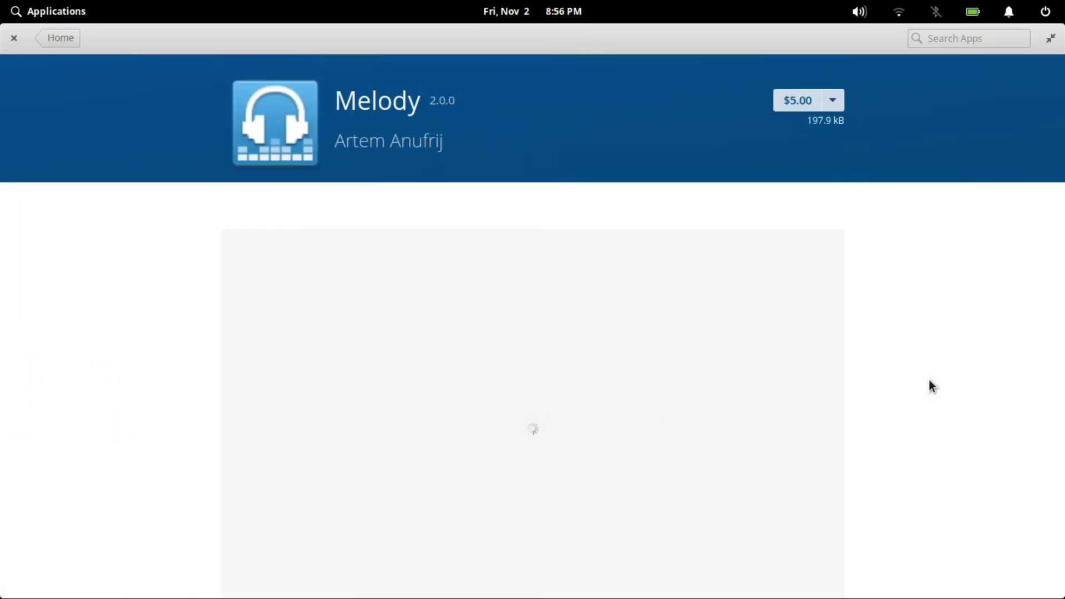
pyautogui.scroll(-2, 449, 393)
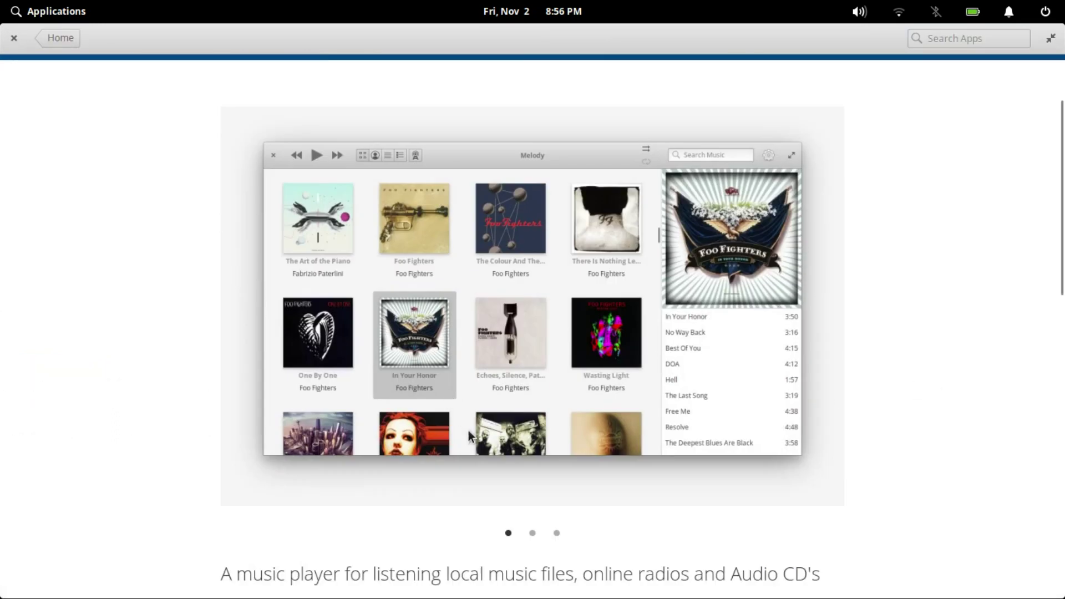
pyautogui.click(533, 533)
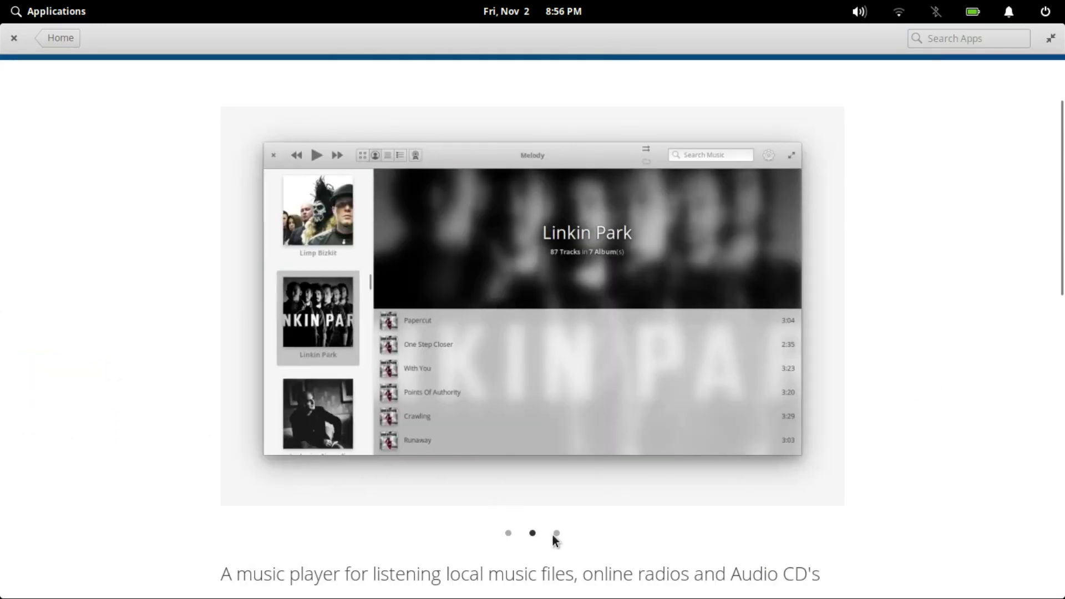
pyautogui.click(556, 534)
pyautogui.scroll(-3, 204, 502)
pyautogui.scroll(-2, 197, 502)
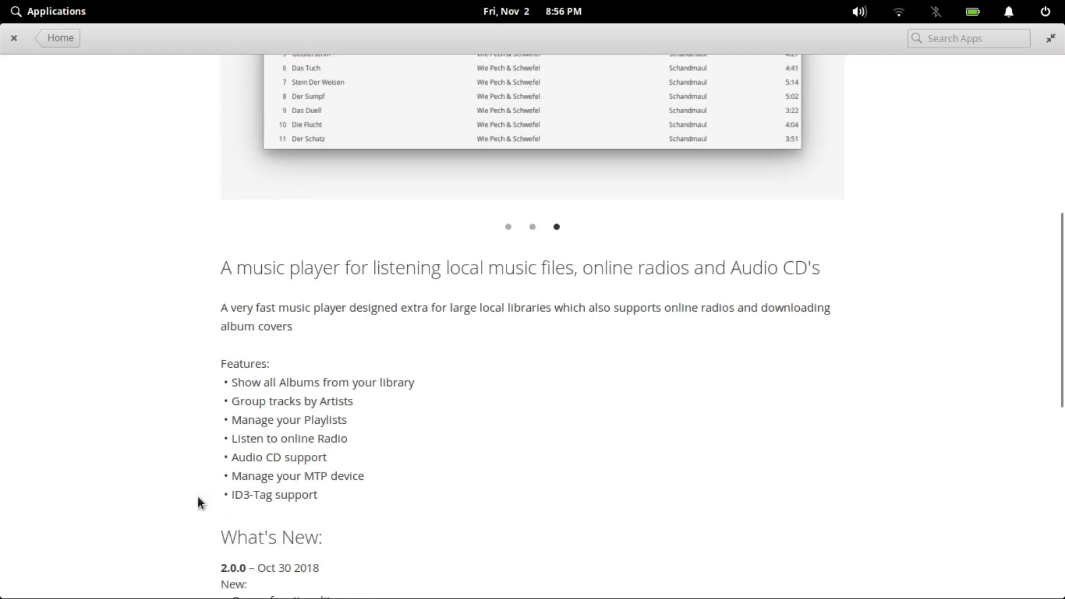
pyautogui.scroll(-5, 197, 502)
pyautogui.scroll(-4, 197, 497)
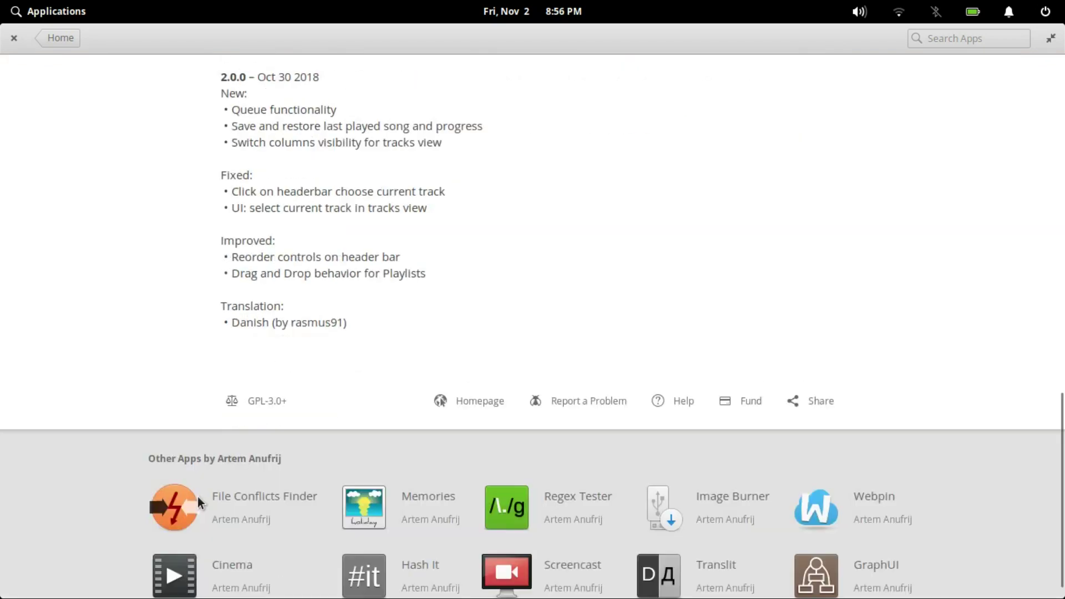
pyautogui.scroll(12, 198, 502)
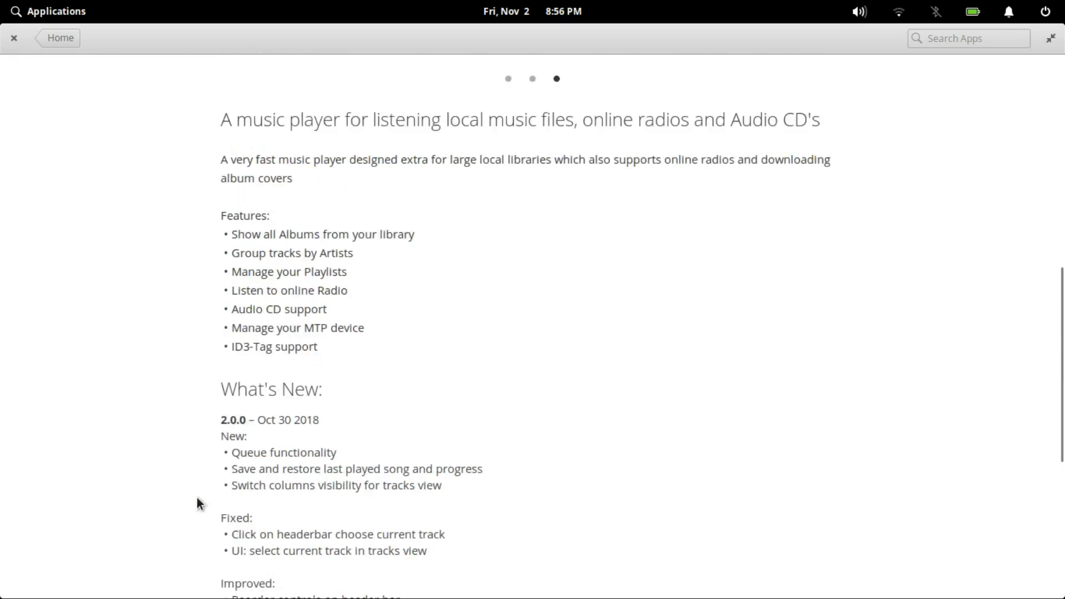
pyautogui.click(807, 98)
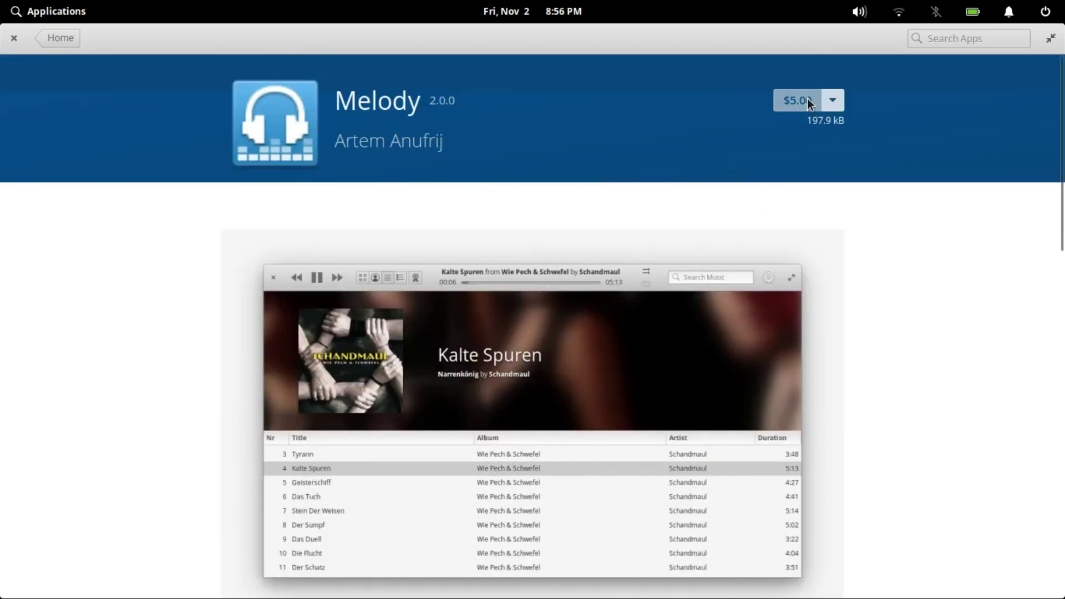
pyautogui.click(574, 384)
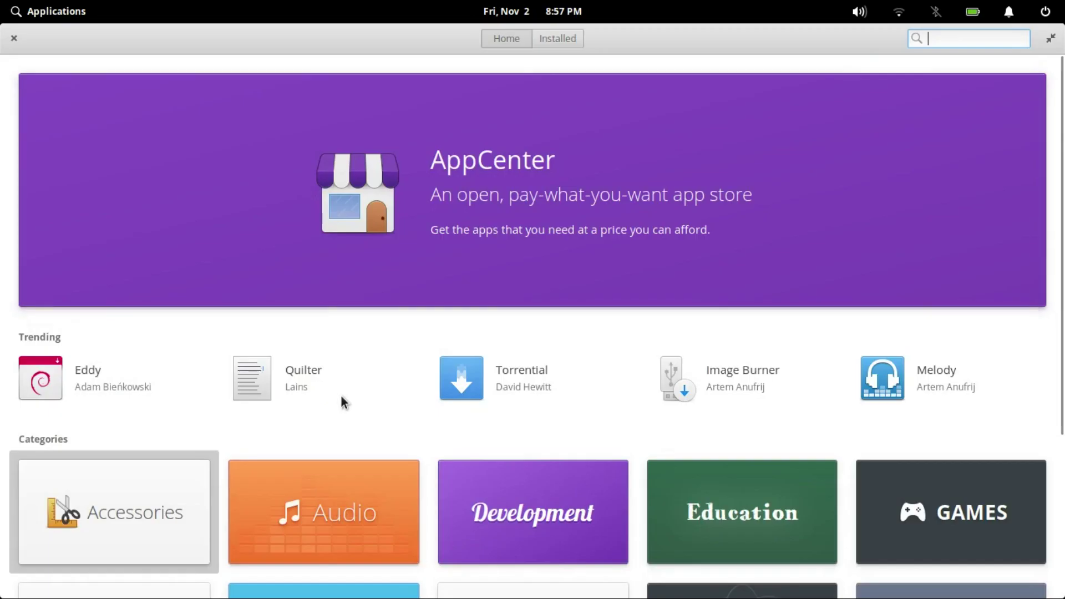
# Look through Education apps, then open Ping! from Accessories and view its second screenshot
pyautogui.scroll(-5, 481, 309)
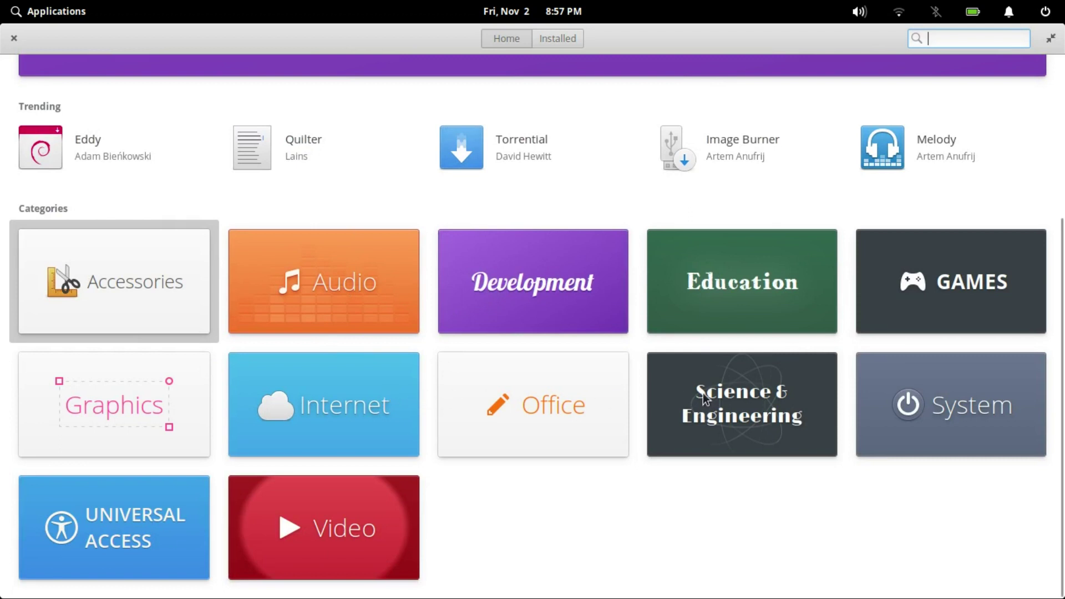
pyautogui.click(762, 284)
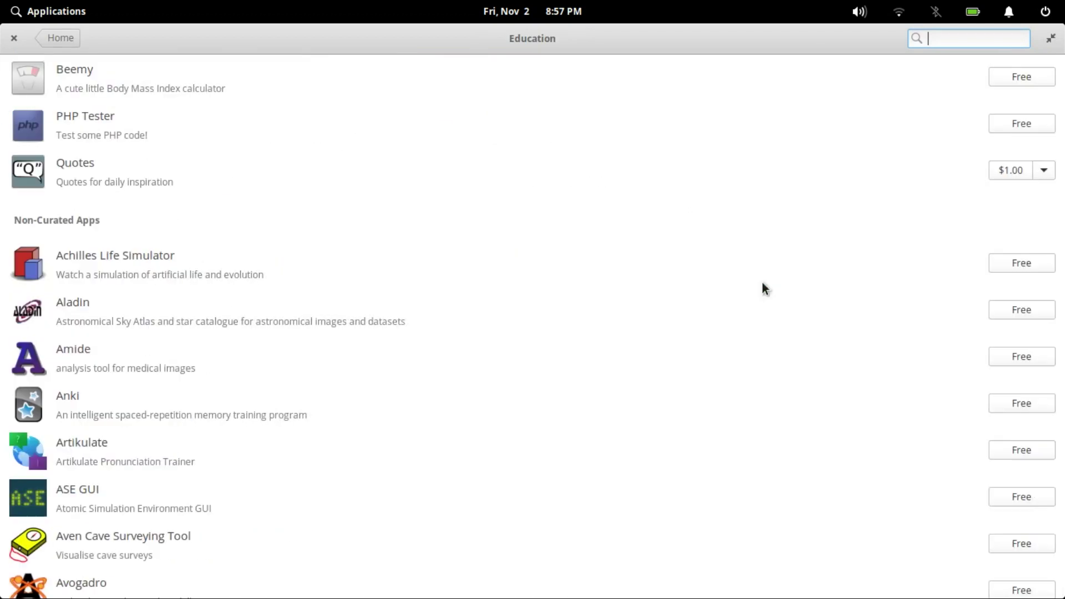
pyautogui.click(65, 37)
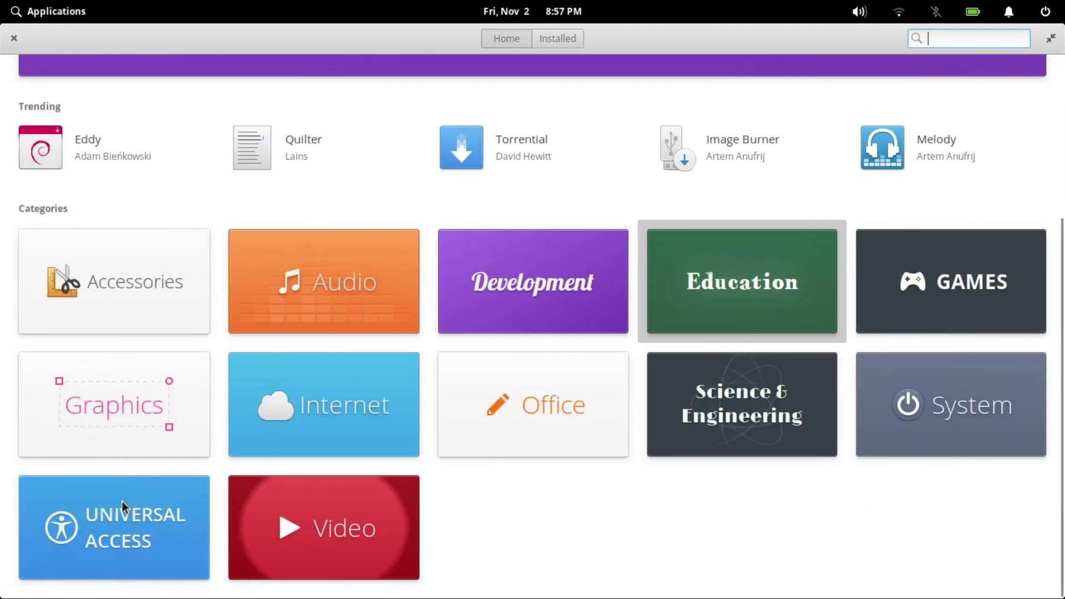
pyautogui.click(112, 301)
pyautogui.click(111, 299)
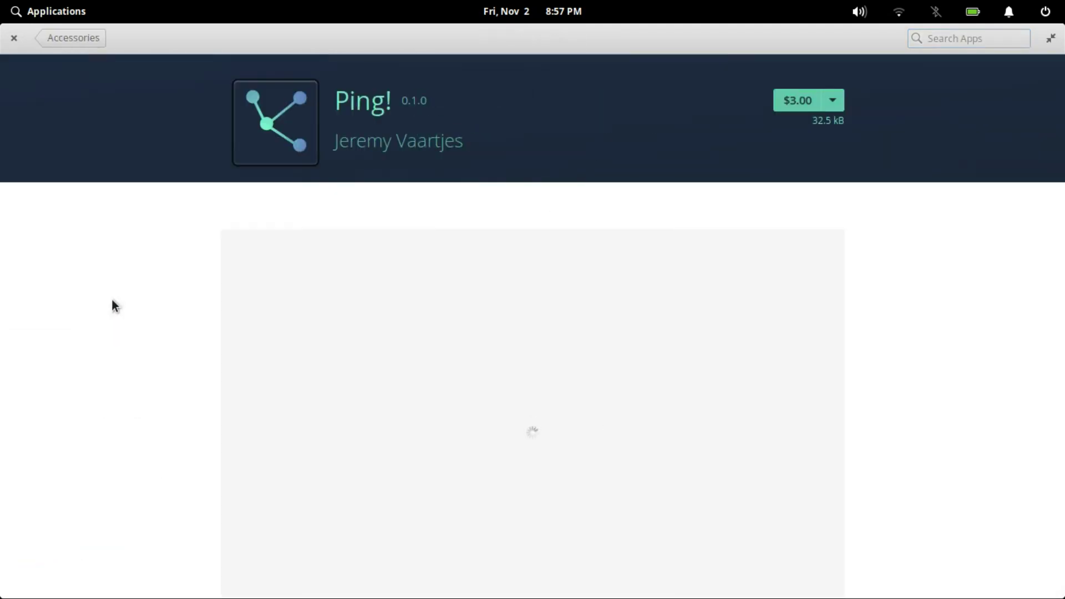
pyautogui.scroll(-5, 112, 304)
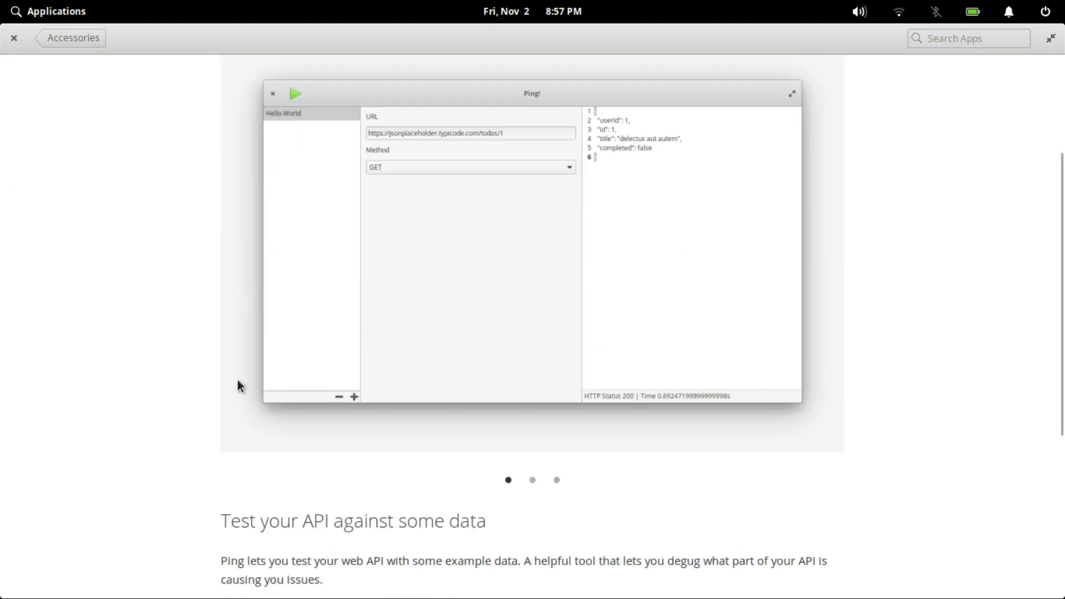
pyautogui.click(532, 481)
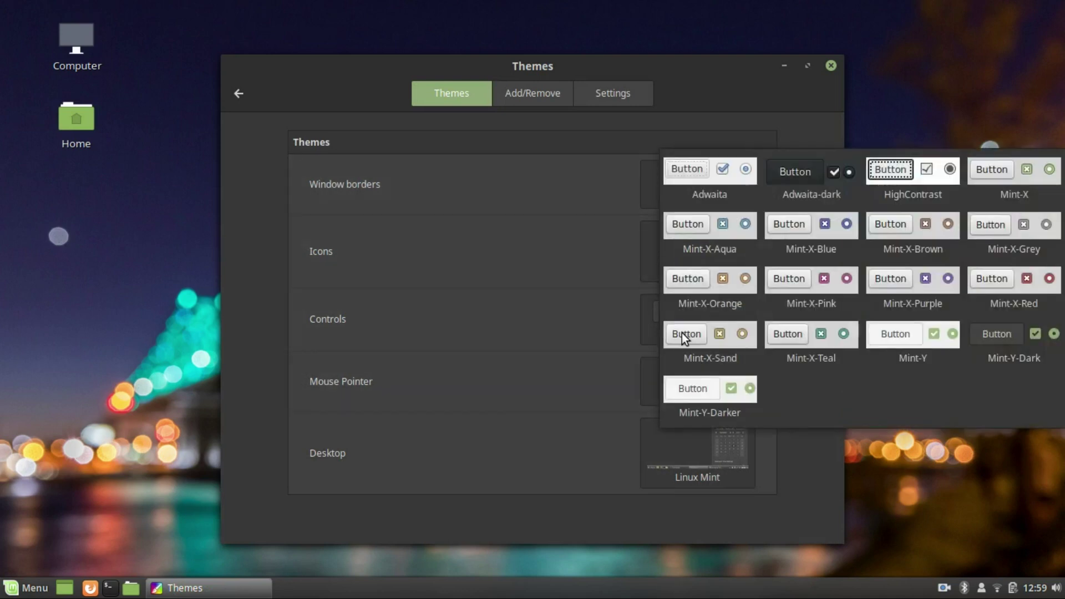
# Apply Mint-Y for controls and Mint-Y-Dark for the desktop, then open and close the main menu
pyautogui.click(886, 337)
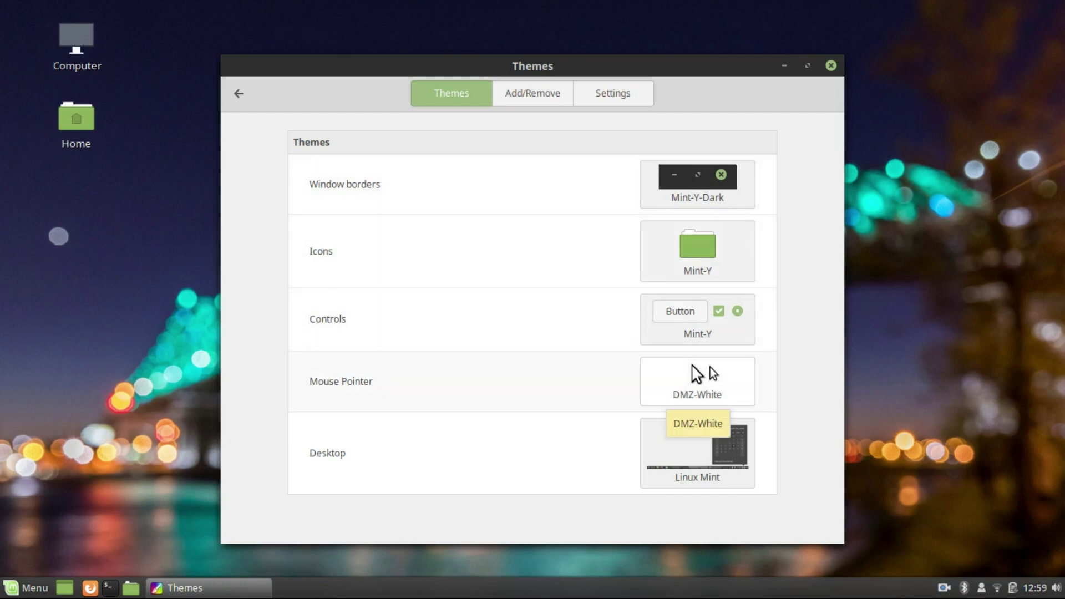
pyautogui.click(718, 434)
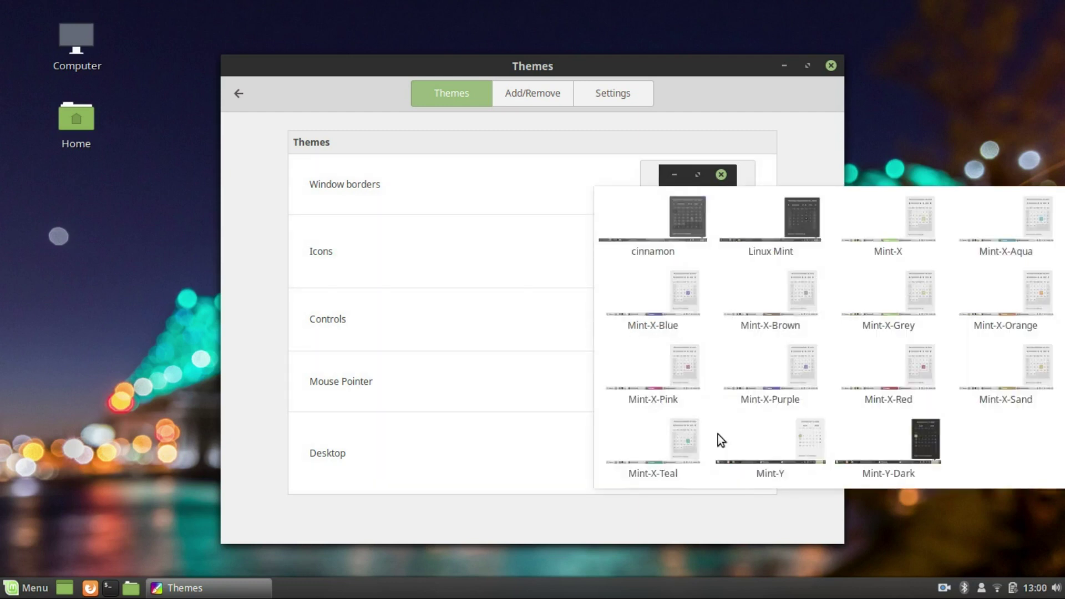
pyautogui.click(894, 422)
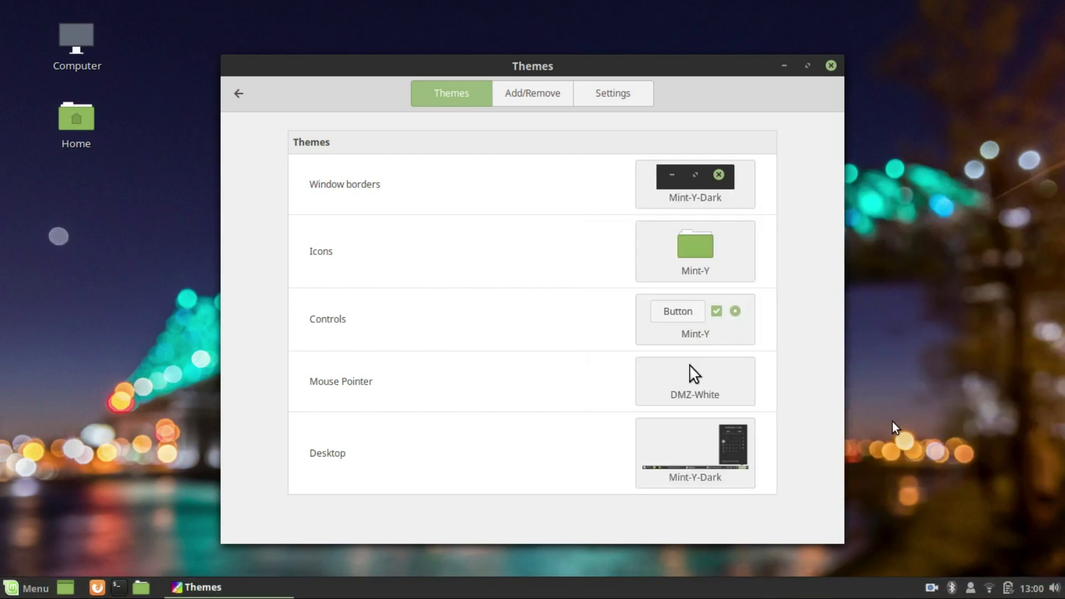
pyautogui.click(34, 588)
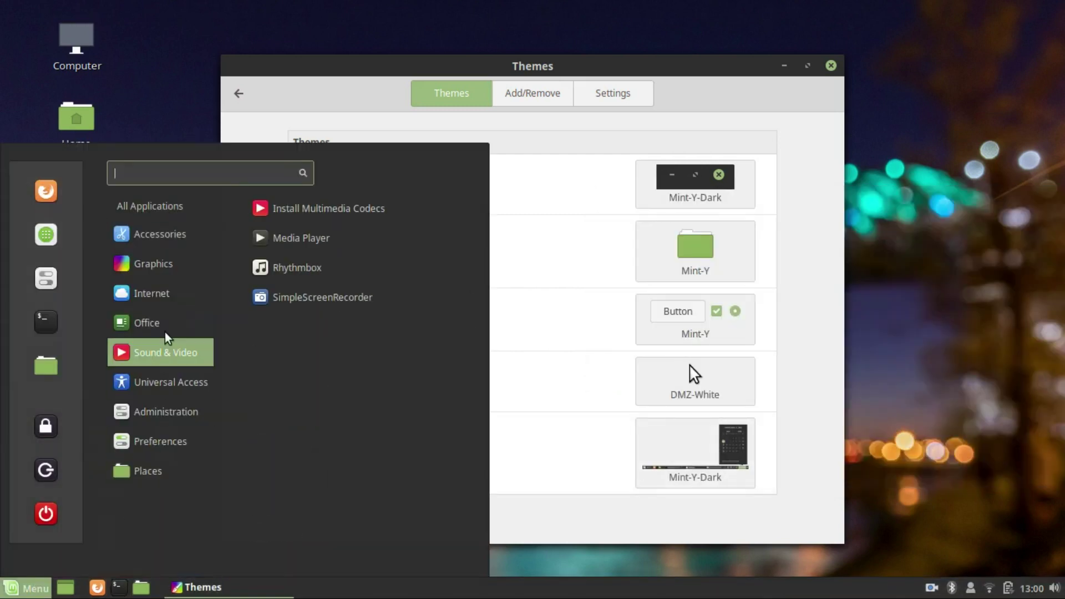
pyautogui.moveTo(194, 464)
pyautogui.click(566, 513)
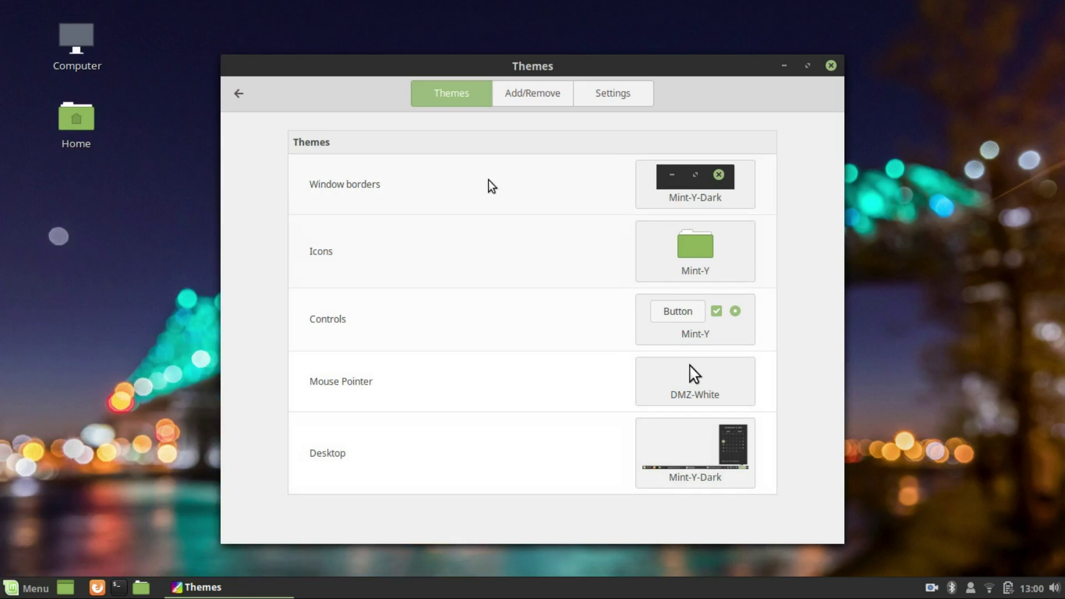
# Browse the Accessibility, Account details, Applets and Date & Time settings pages
pyautogui.click(239, 98)
pyautogui.click(285, 300)
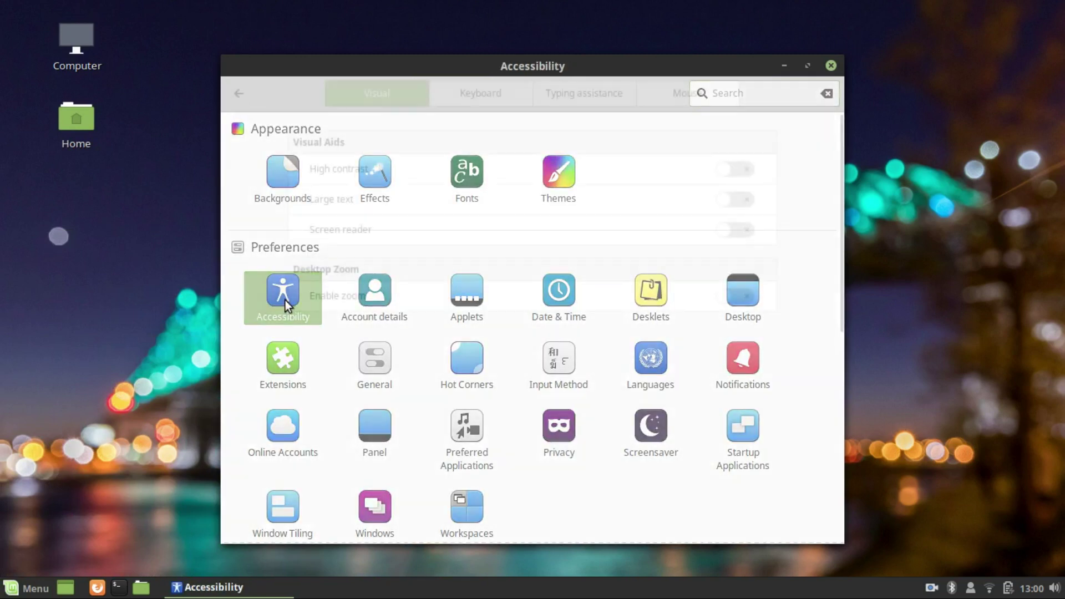
pyautogui.click(237, 100)
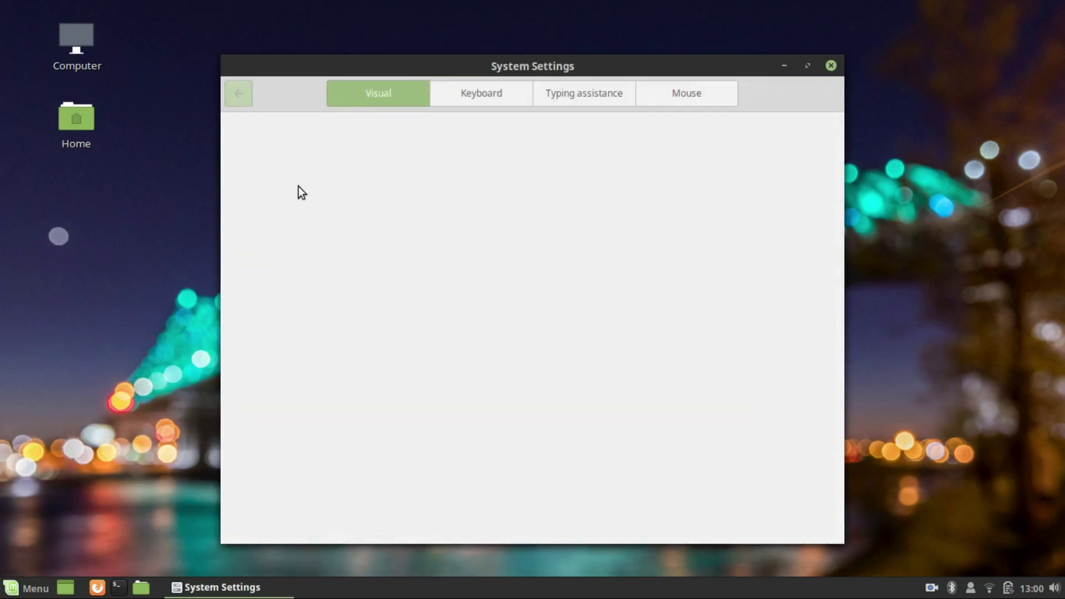
pyautogui.click(368, 287)
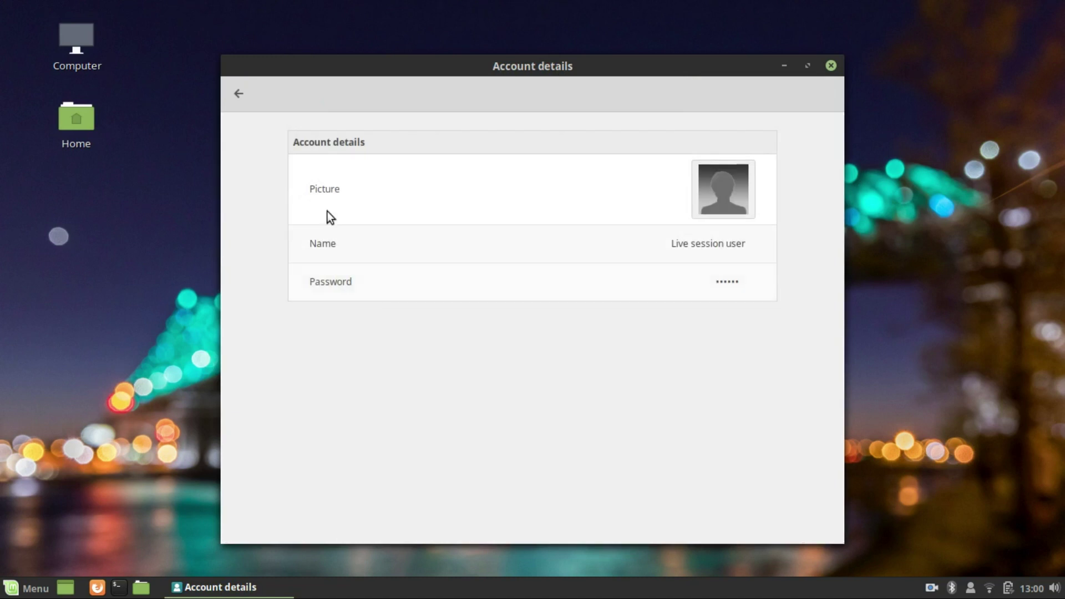
pyautogui.click(237, 90)
pyautogui.click(448, 307)
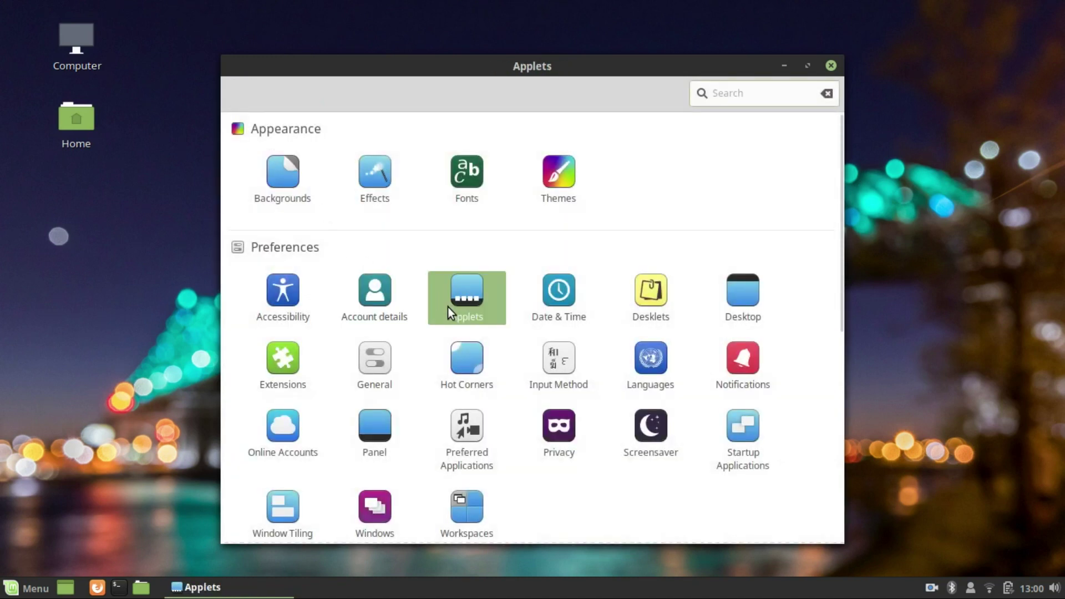
pyautogui.scroll(-10, 448, 308)
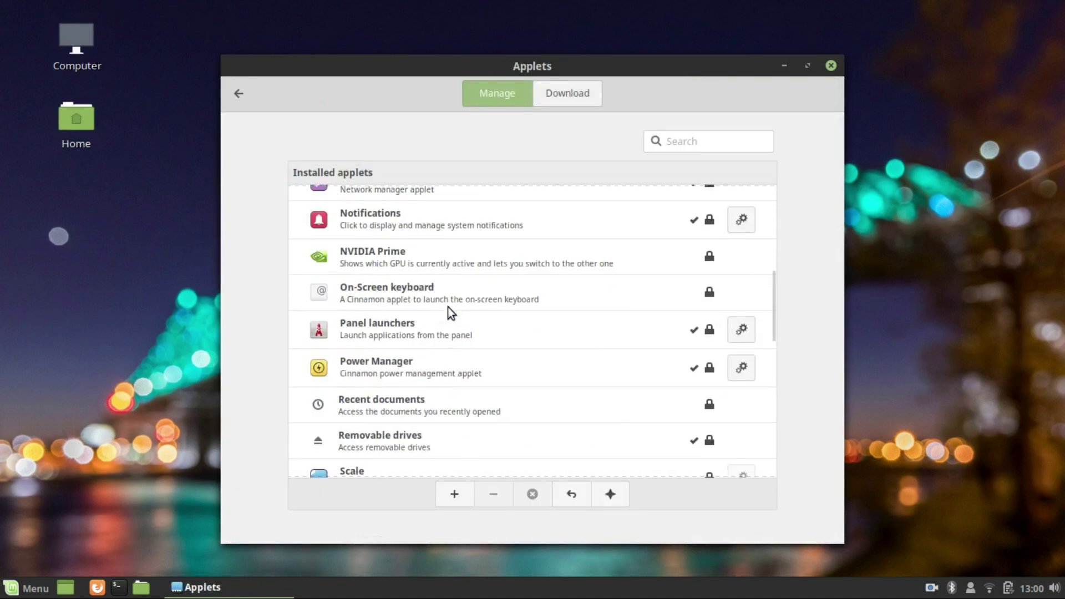
pyautogui.click(239, 96)
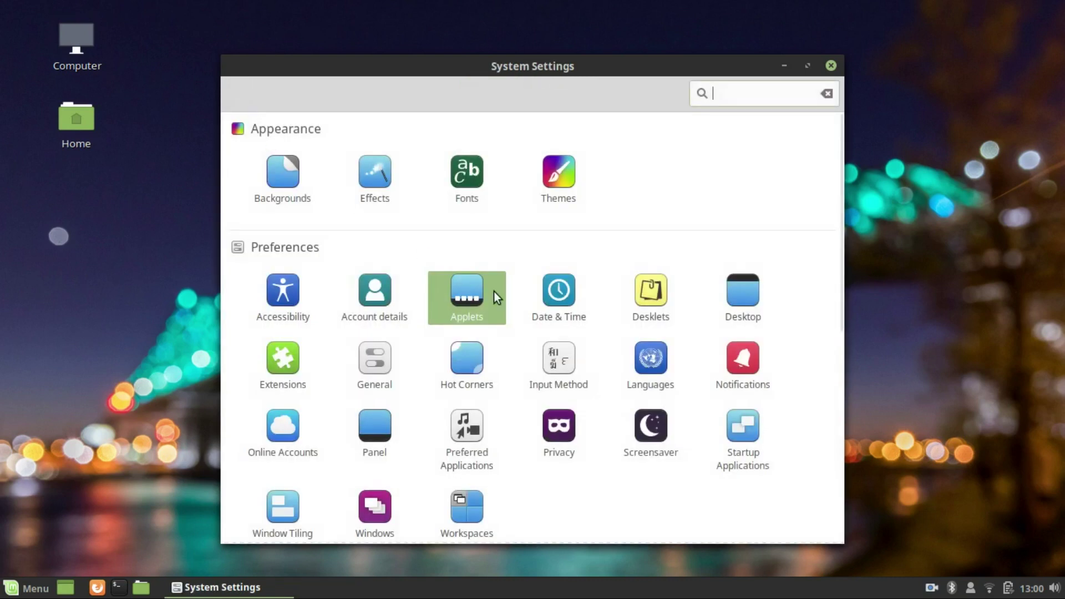
pyautogui.click(525, 304)
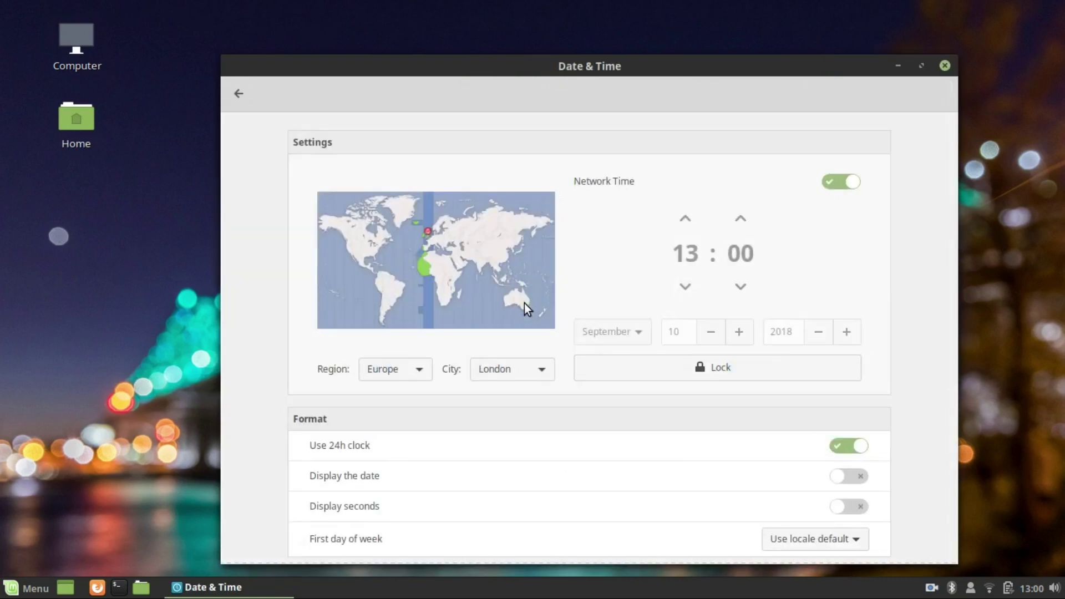
pyautogui.click(238, 93)
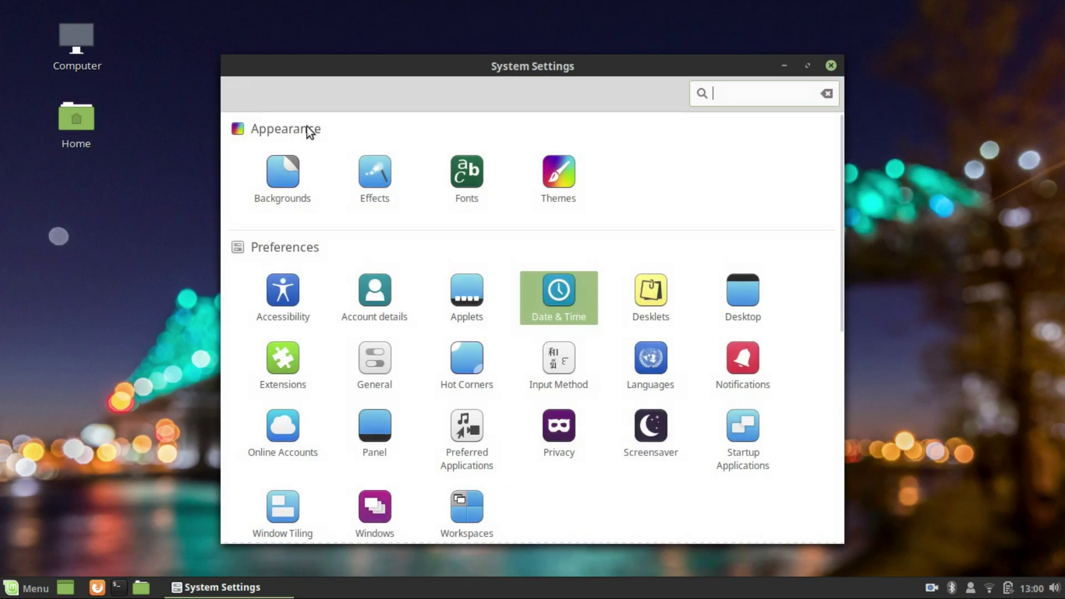
# Check Desklets, then switch off the Home icon in Desktop settings
pyautogui.click(638, 314)
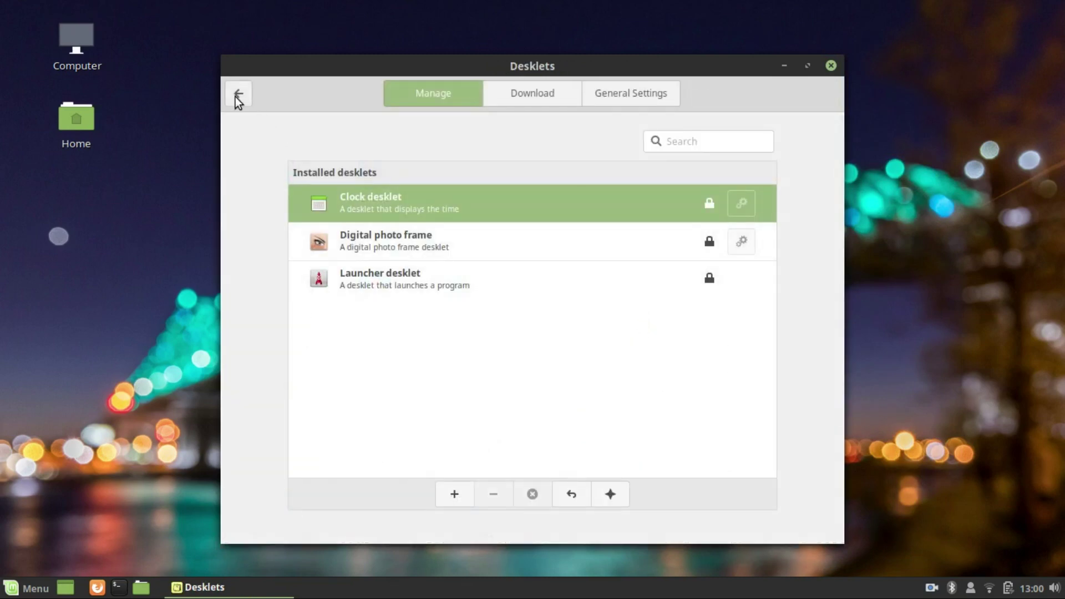
pyautogui.click(235, 96)
pyautogui.click(724, 314)
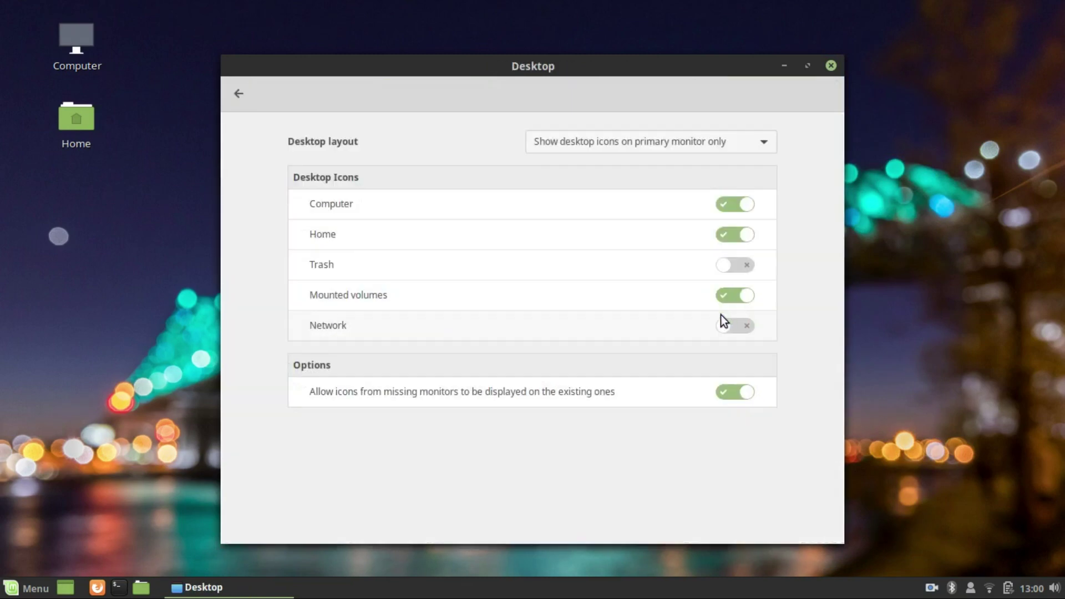
pyautogui.click(239, 94)
pyautogui.click(748, 304)
pyautogui.click(734, 234)
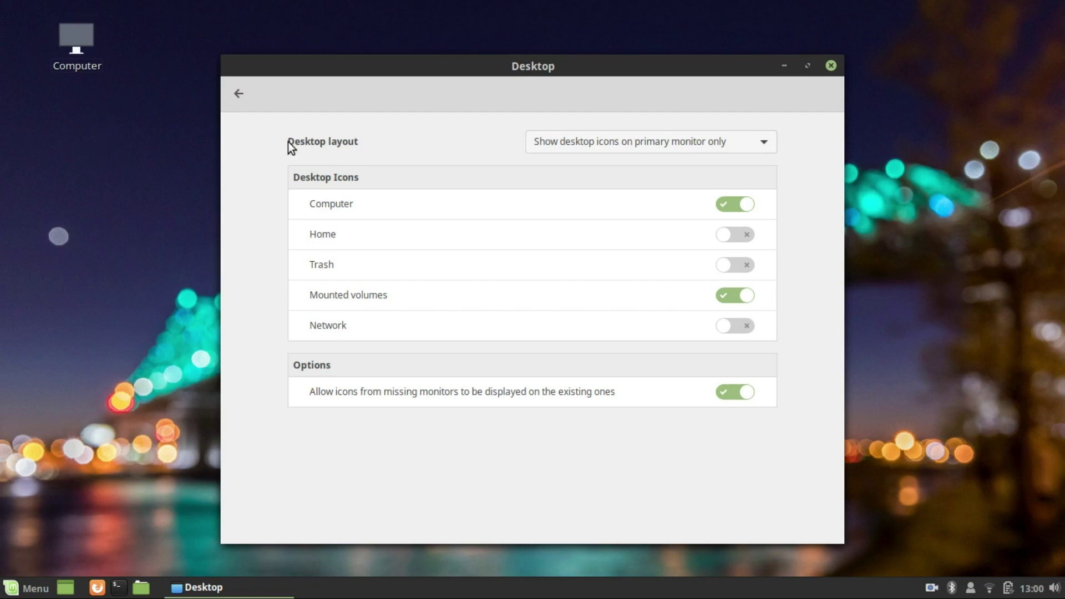
# Visit the Extensions, General and Hot Corners pages, leaving all four corners disabled
pyautogui.click(235, 96)
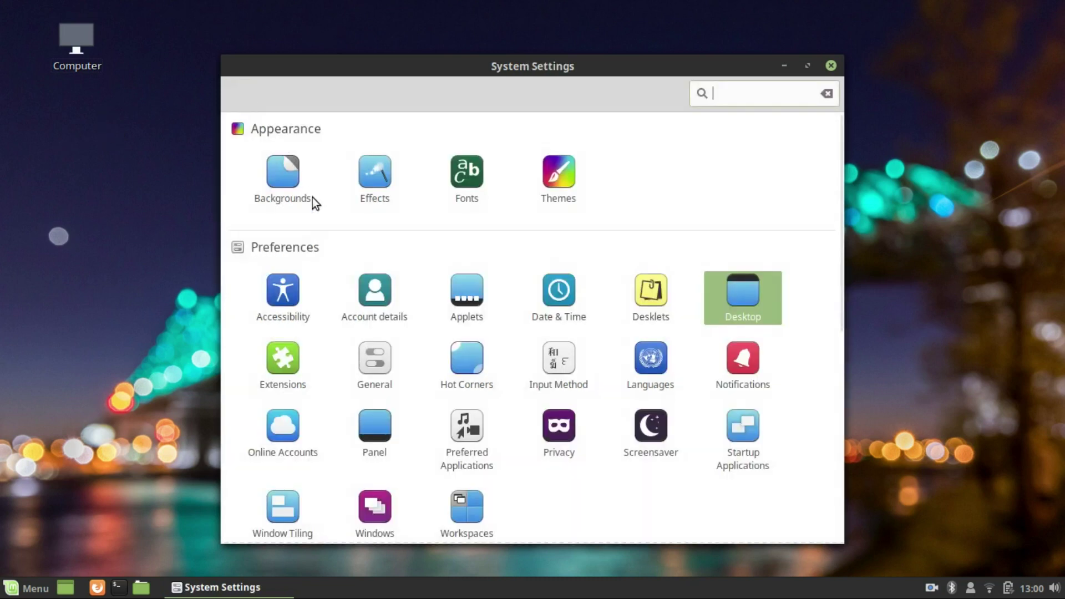
pyautogui.click(285, 351)
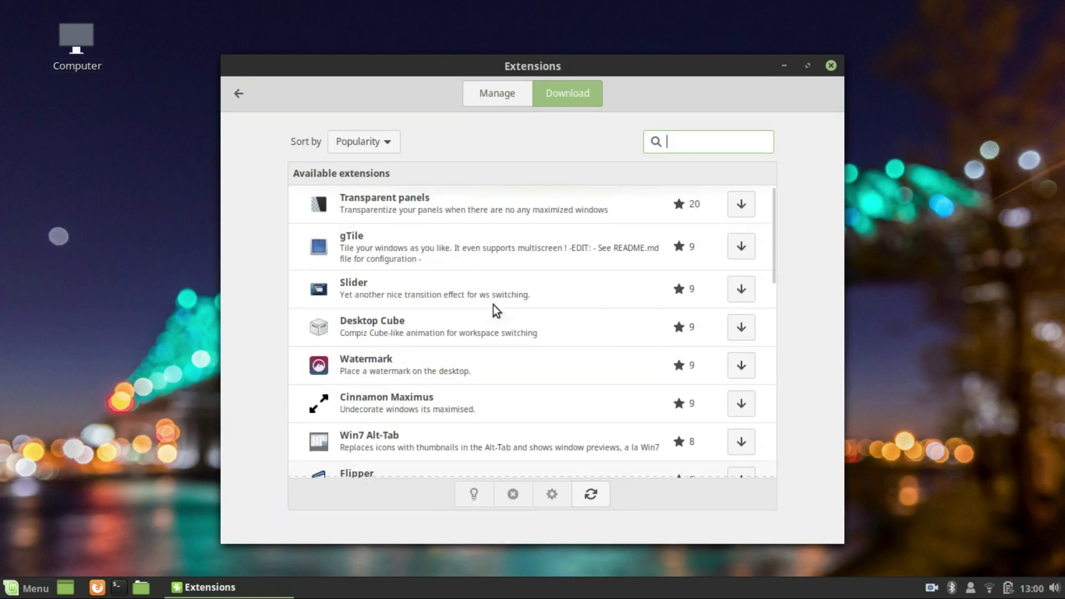
pyautogui.scroll(-12, 400, 372)
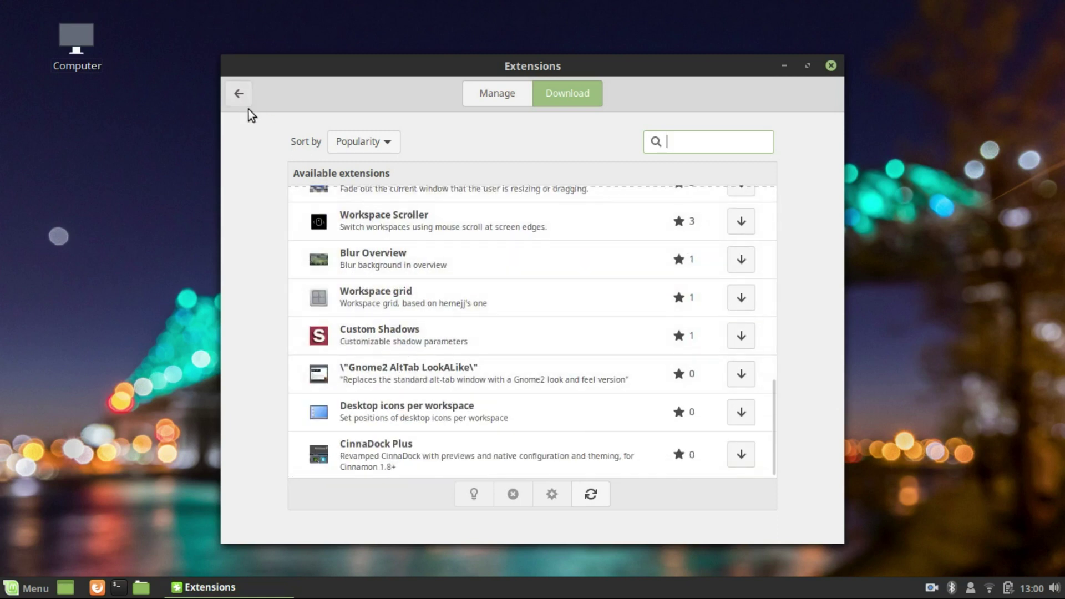
pyautogui.click(239, 94)
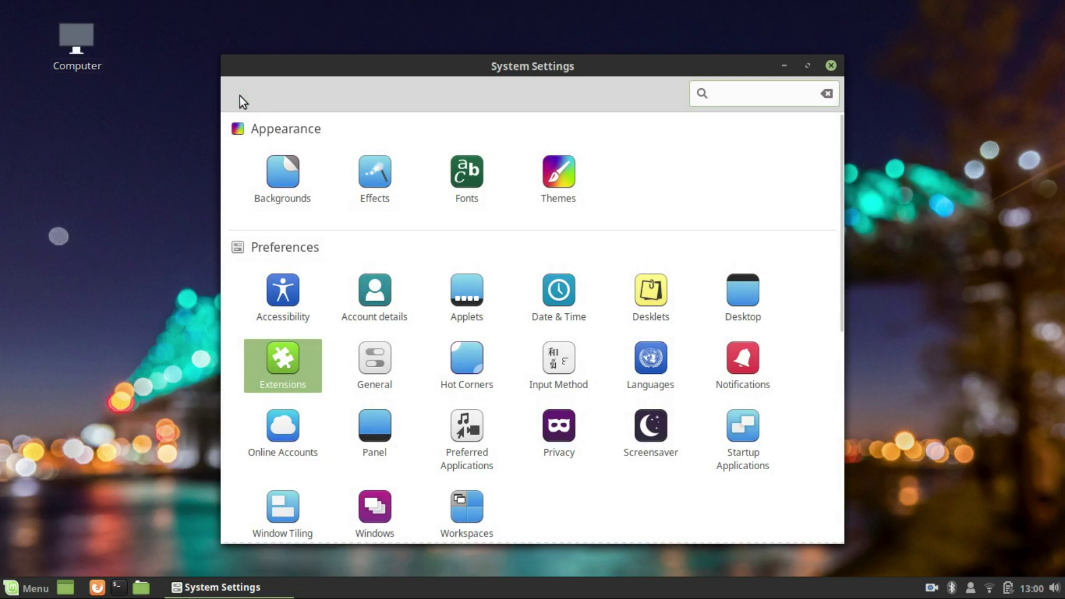
pyautogui.click(387, 381)
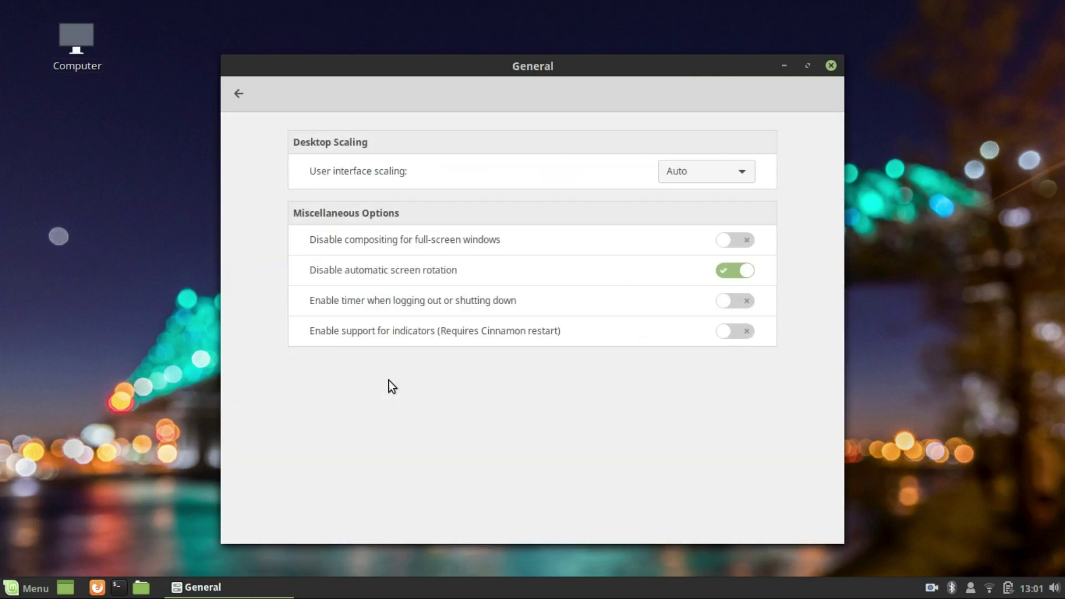
pyautogui.click(238, 92)
pyautogui.click(478, 370)
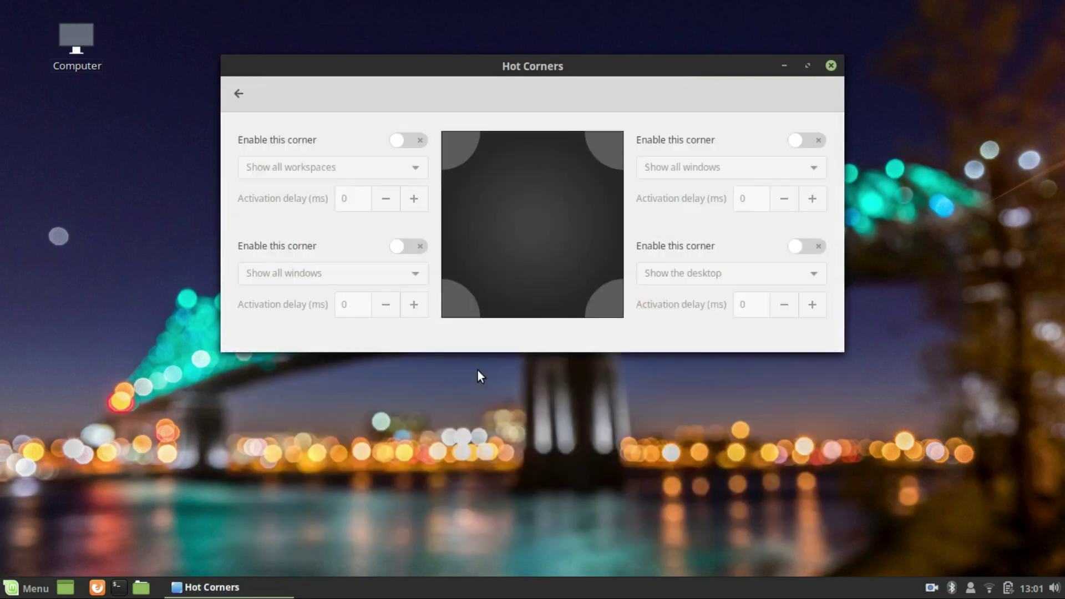
pyautogui.click(239, 93)
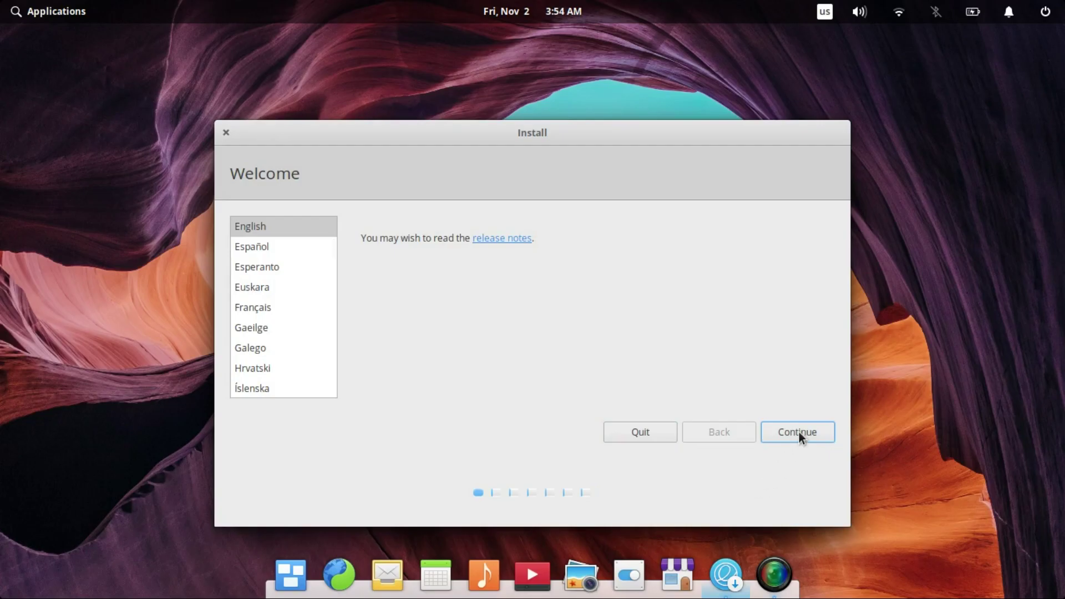
# Keep English and the US layout, enable third-party software, and select /dev/sda5
pyautogui.click(799, 433)
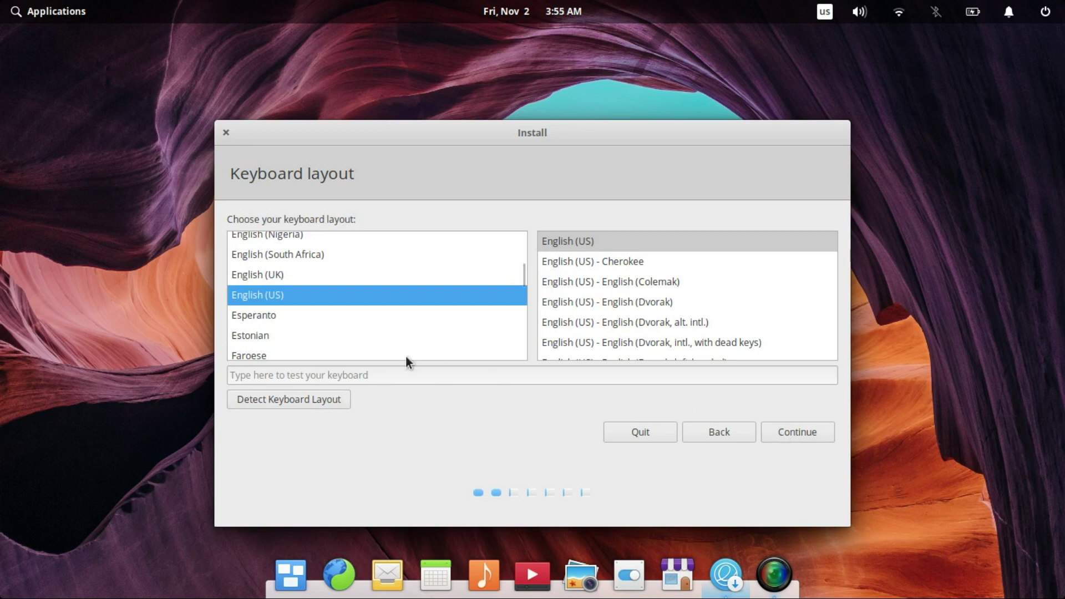
pyautogui.click(787, 430)
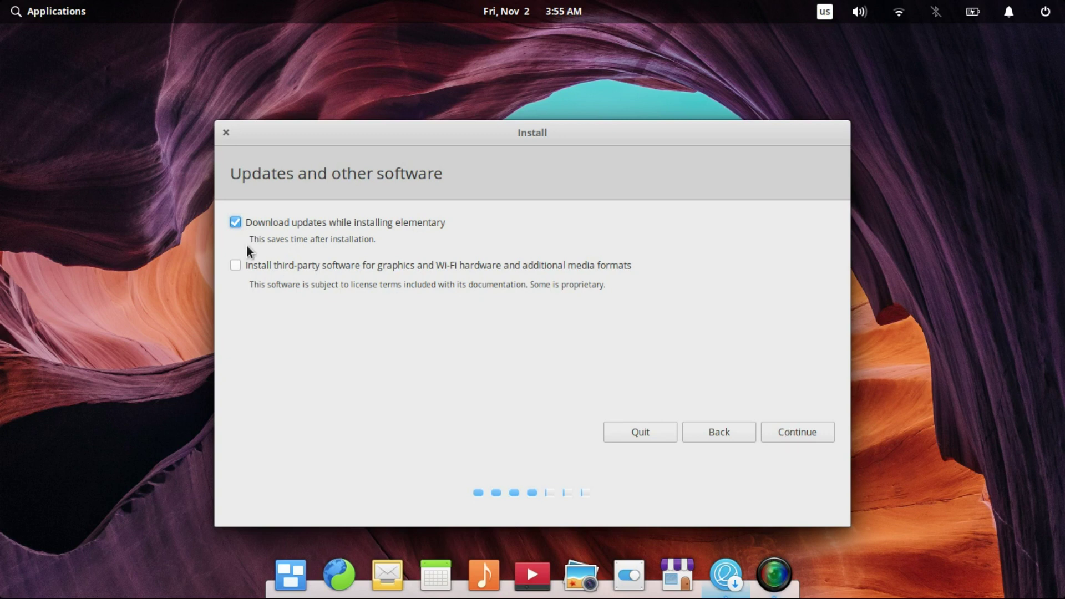
pyautogui.click(235, 264)
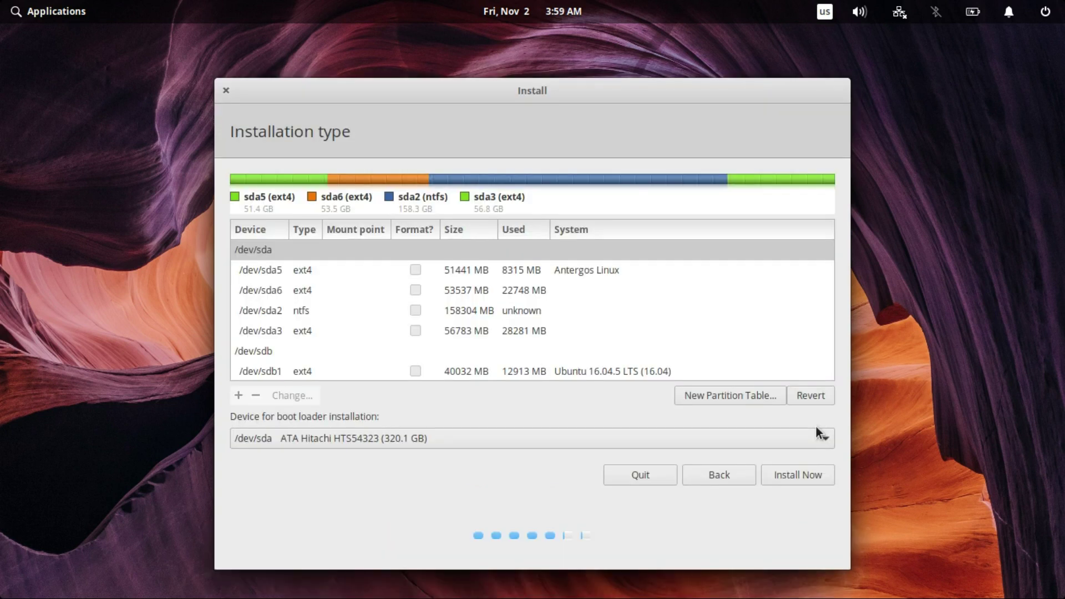
pyautogui.click(485, 272)
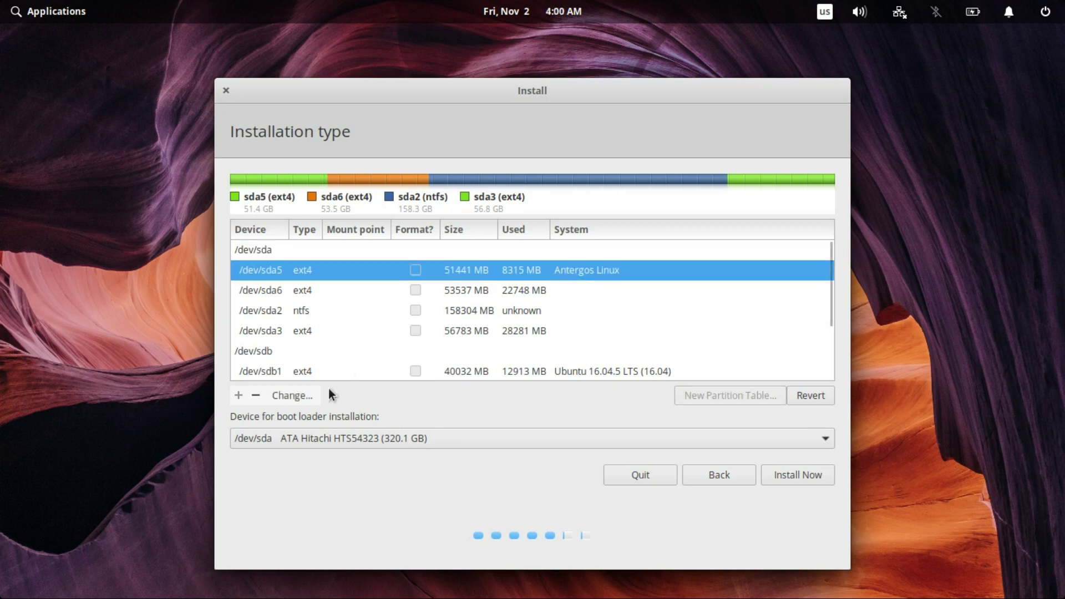
# Format /dev/sda5 as Ext4 mounted at / and agree to write the changes
pyautogui.click(293, 396)
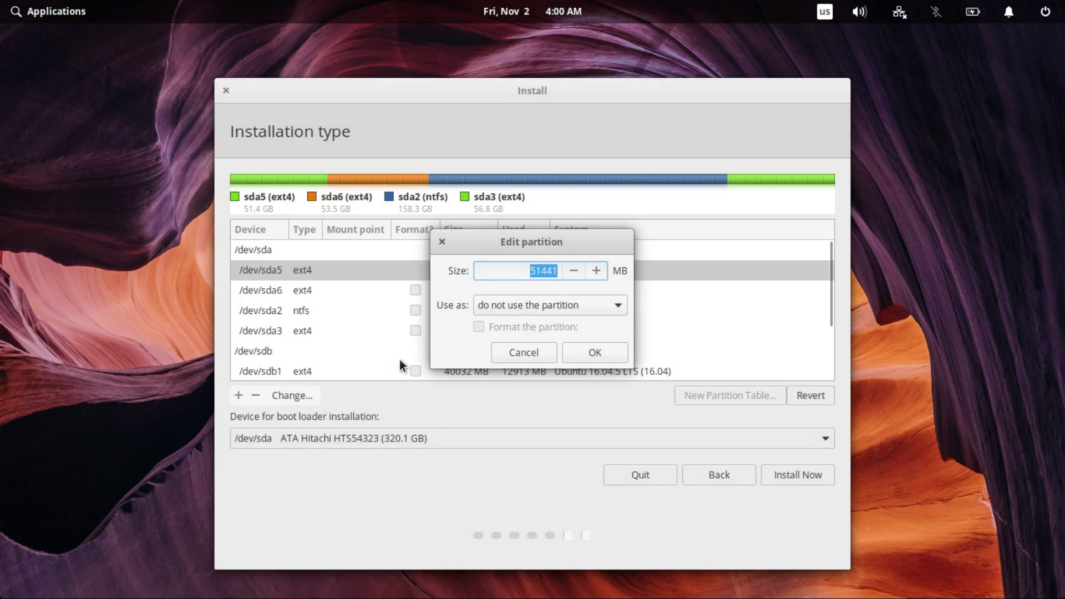
pyautogui.click(584, 308)
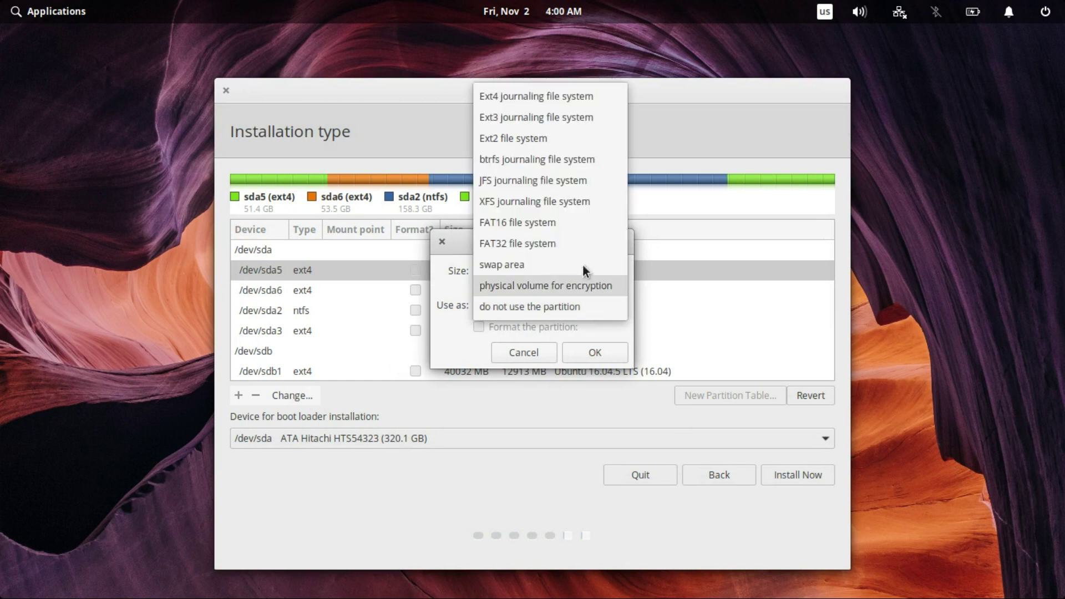
pyautogui.click(557, 102)
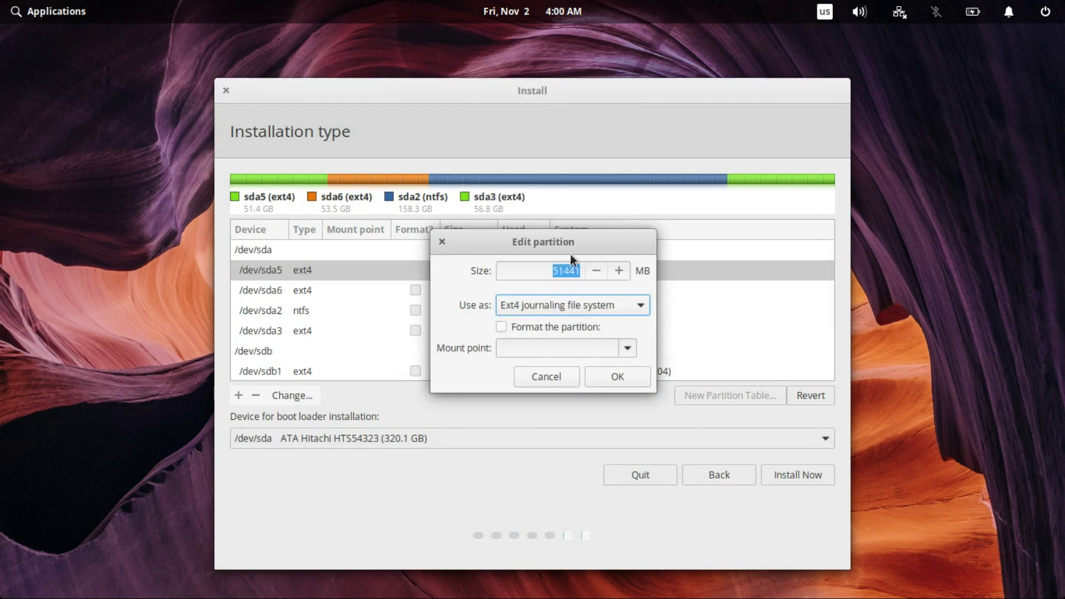
pyautogui.click(555, 328)
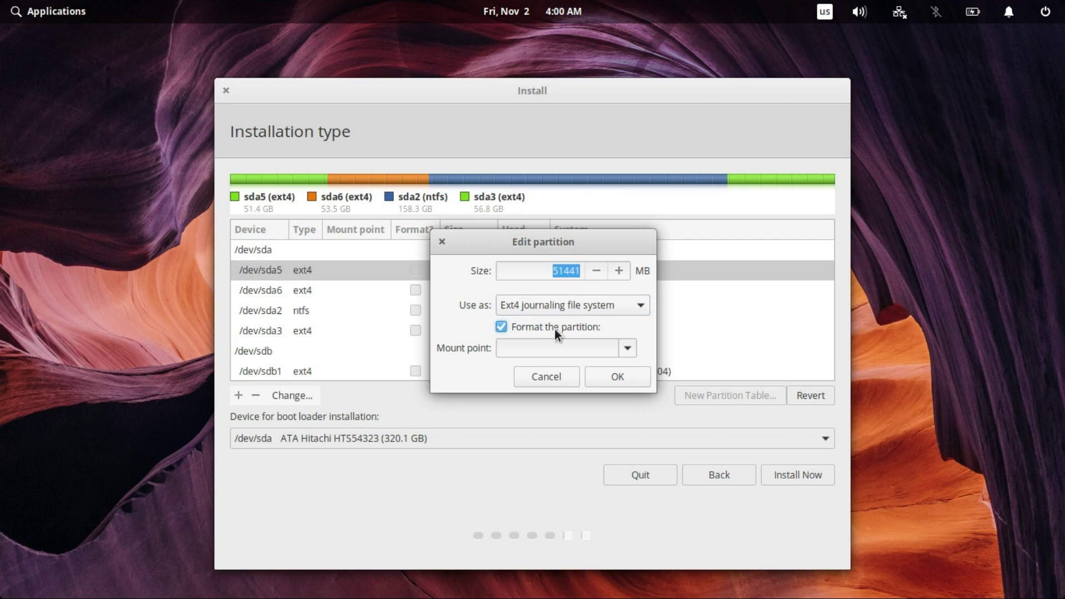
pyautogui.click(626, 349)
pyautogui.click(589, 375)
pyautogui.click(608, 378)
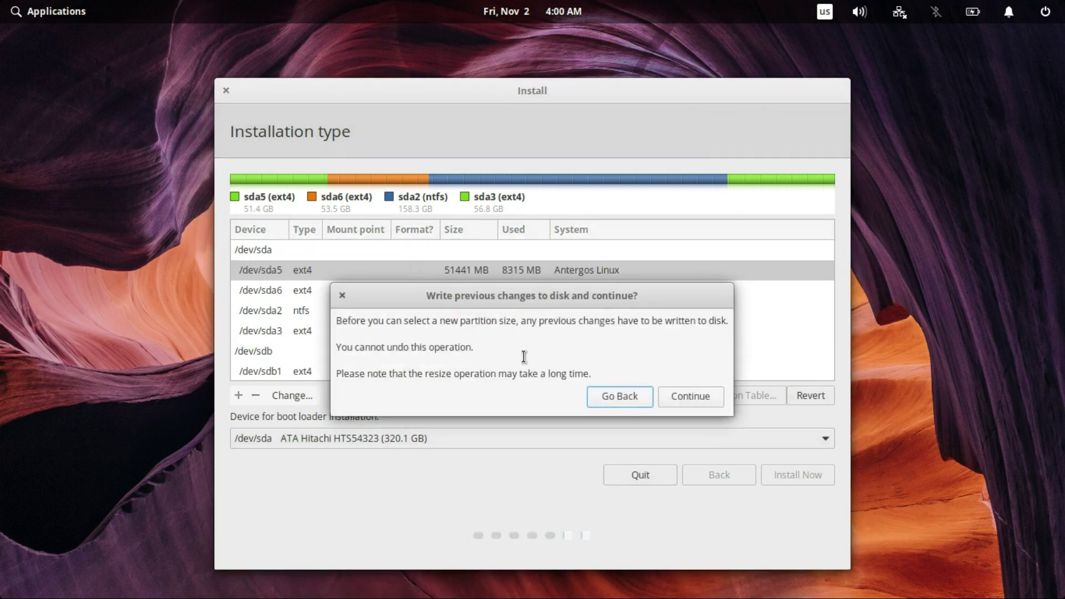
pyautogui.click(631, 399)
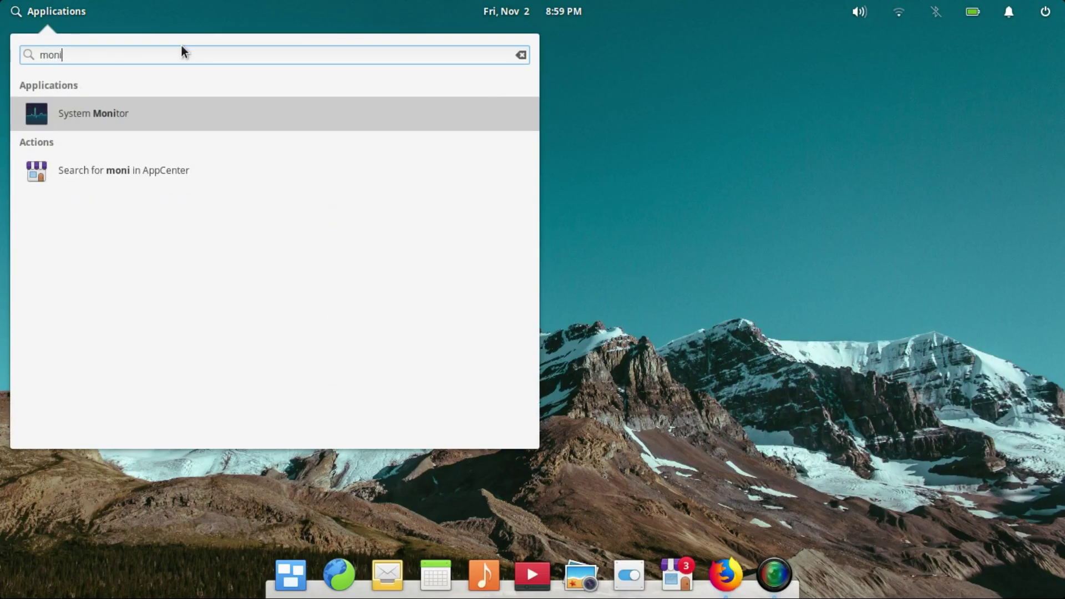
# Launch System Monitor from the 'moni' search, then minimize and restore it from the dock
pyautogui.press('Return')
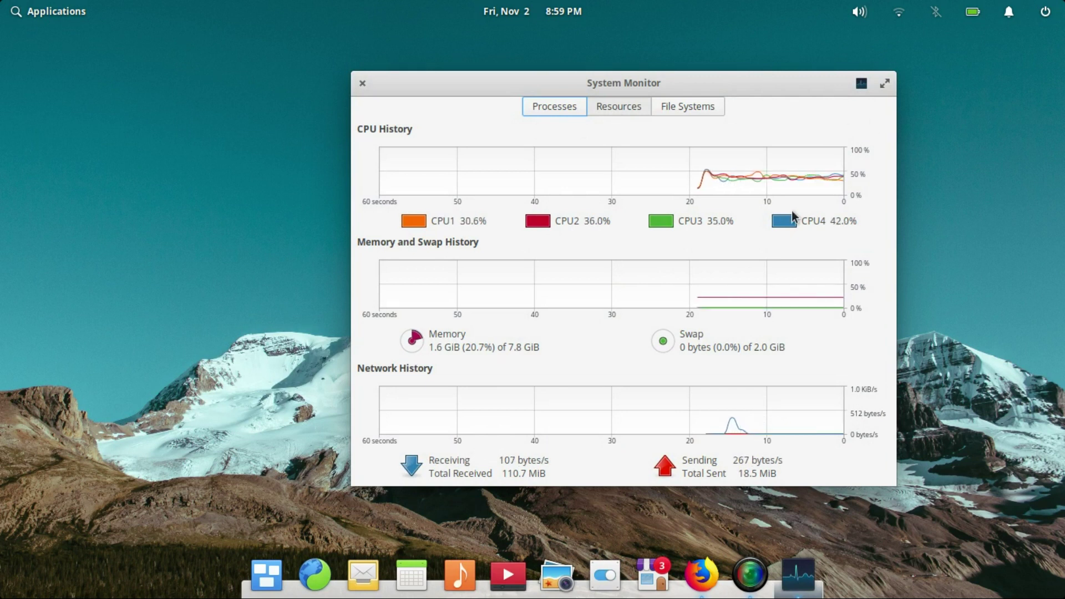
pyautogui.click(797, 583)
pyautogui.click(796, 584)
pyautogui.click(796, 584)
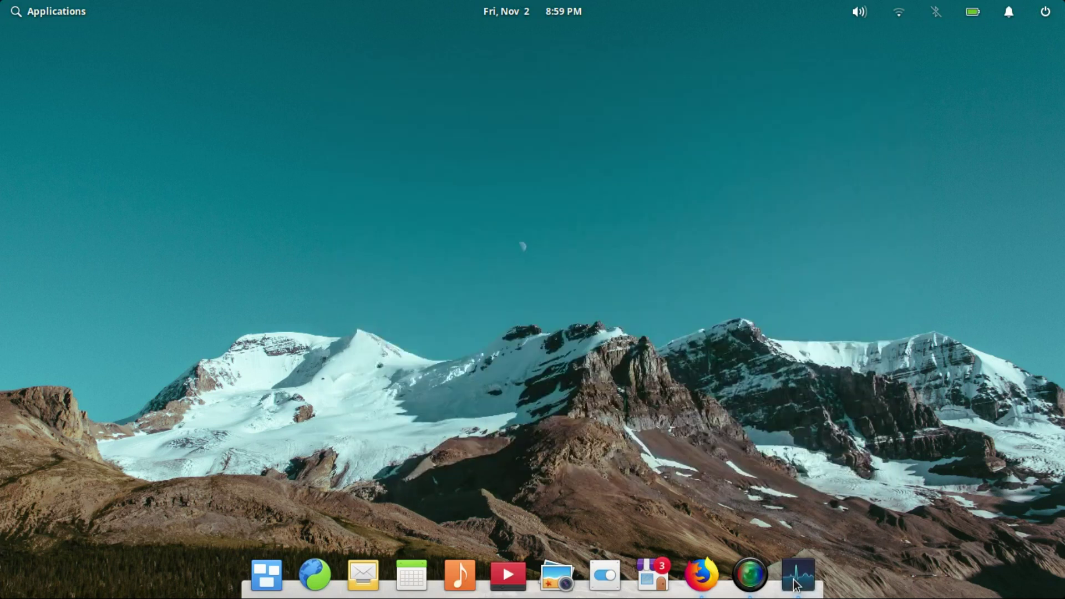
pyautogui.click(796, 583)
pyautogui.click(796, 584)
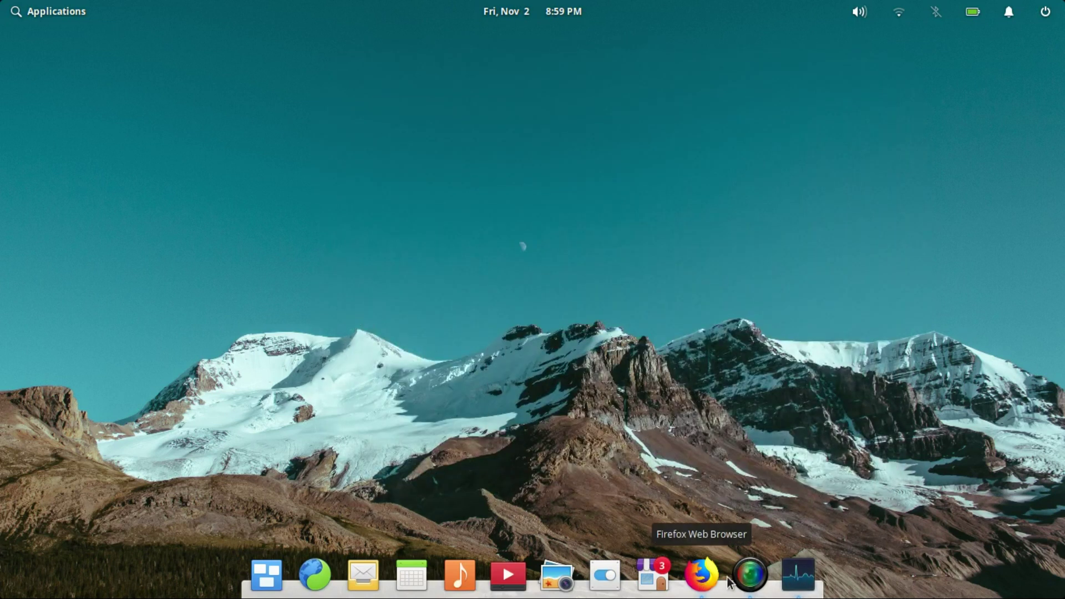
# Browse the session, notification, battery, Bluetooth and sound panel indicators
pyautogui.click(1046, 13)
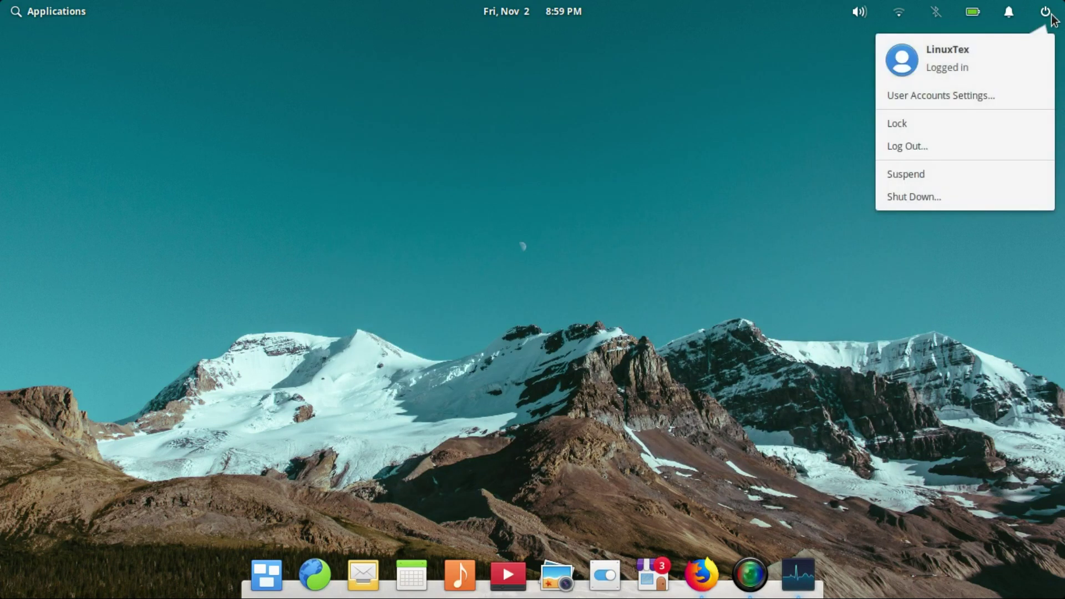
pyautogui.click(1009, 13)
pyautogui.moveTo(979, 19)
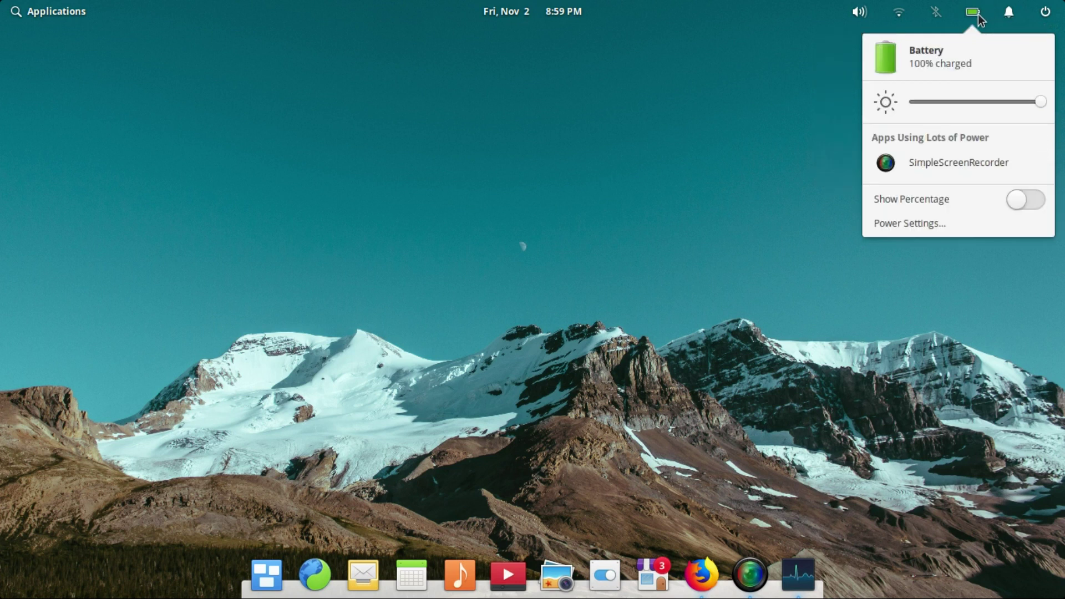
pyautogui.moveTo(942, 22)
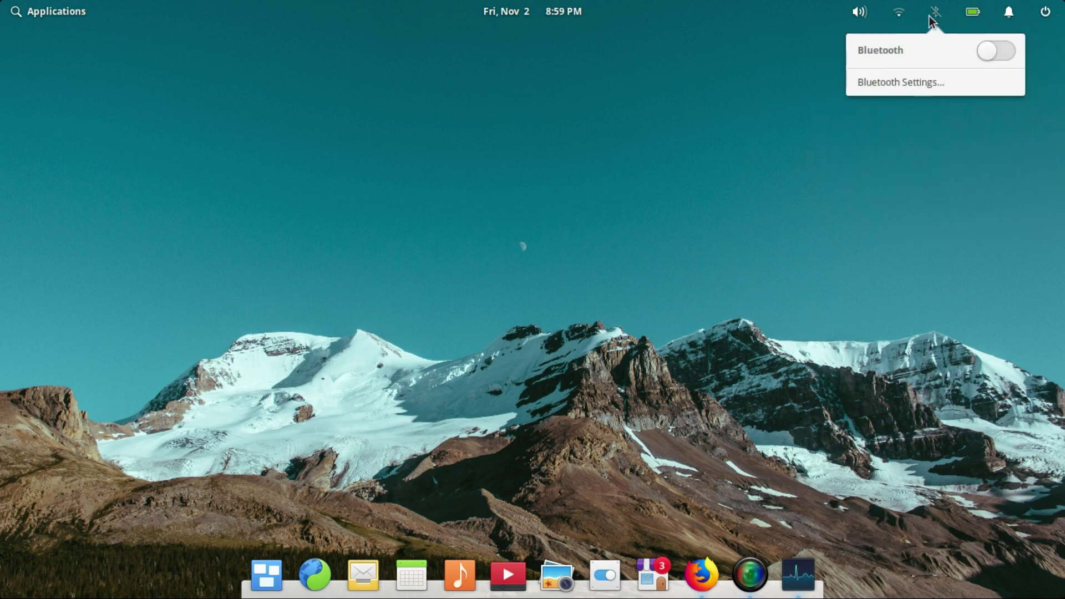
pyautogui.moveTo(864, 15)
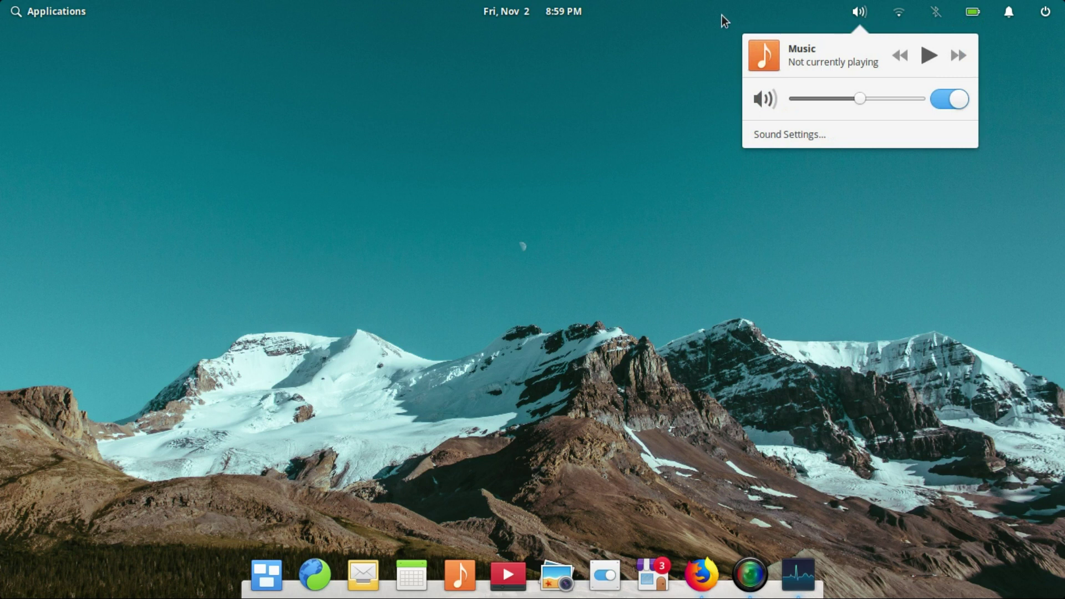
pyautogui.moveTo(85, 7)
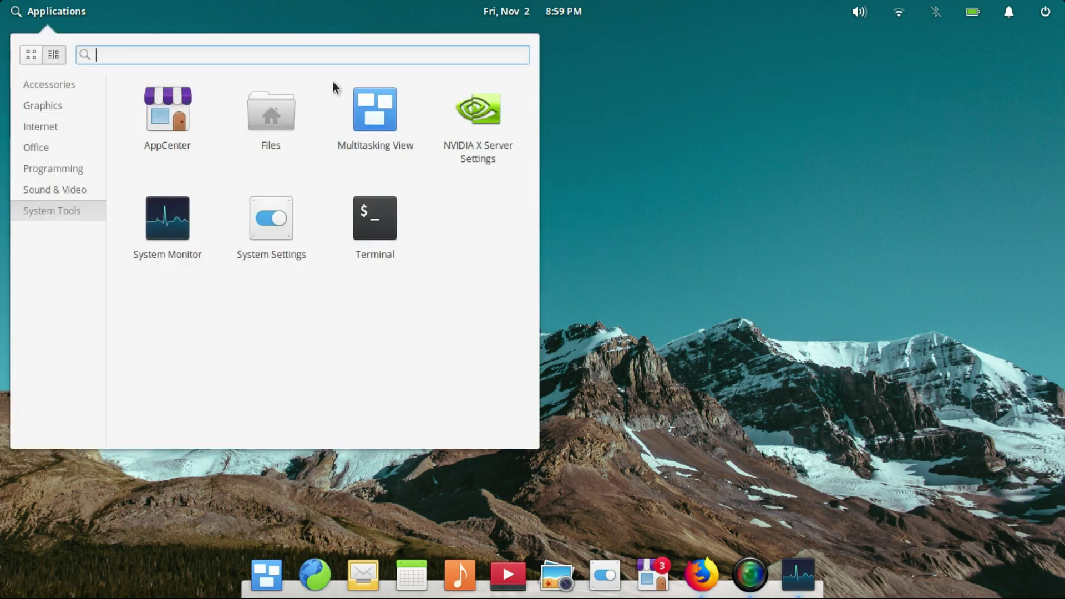
pyautogui.click(623, 189)
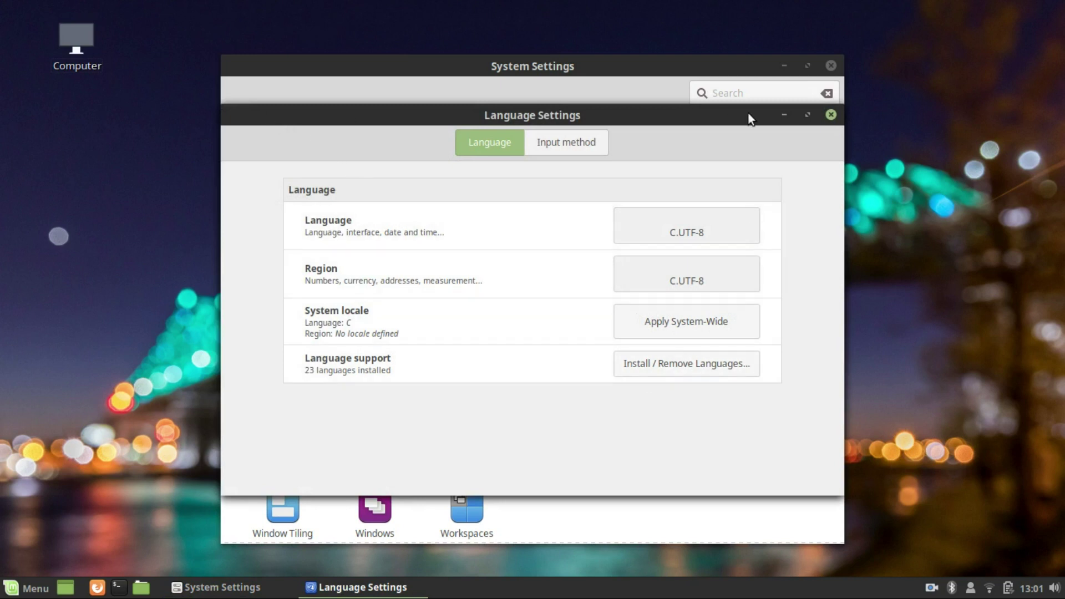
# Close Language Settings, visit Notifications, Online Accounts and Panel, then open Preferred Applications
pyautogui.click(831, 115)
pyautogui.click(753, 368)
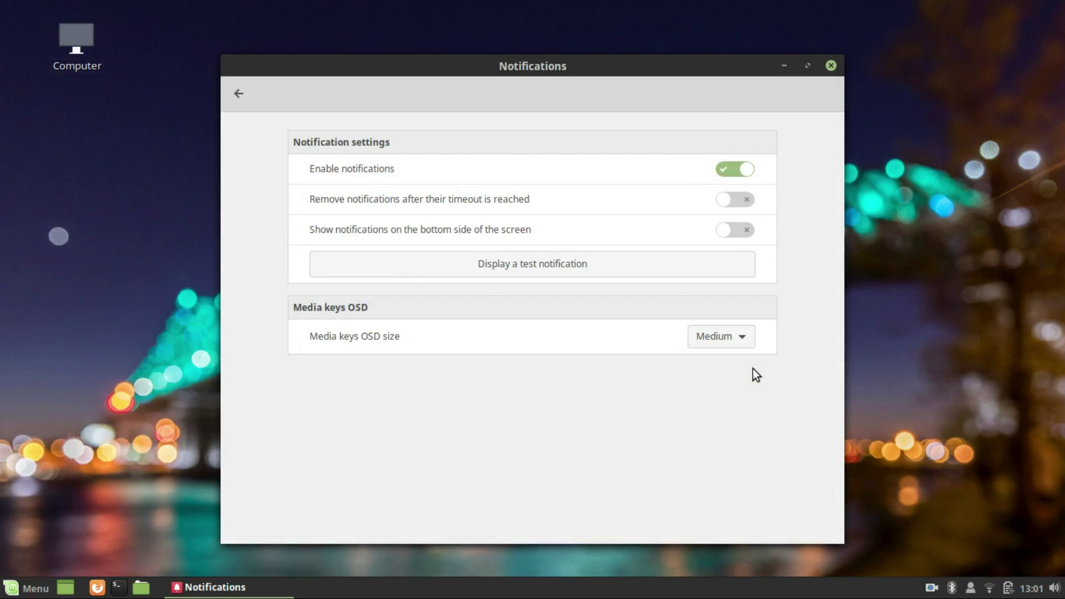
pyautogui.click(236, 95)
pyautogui.click(286, 432)
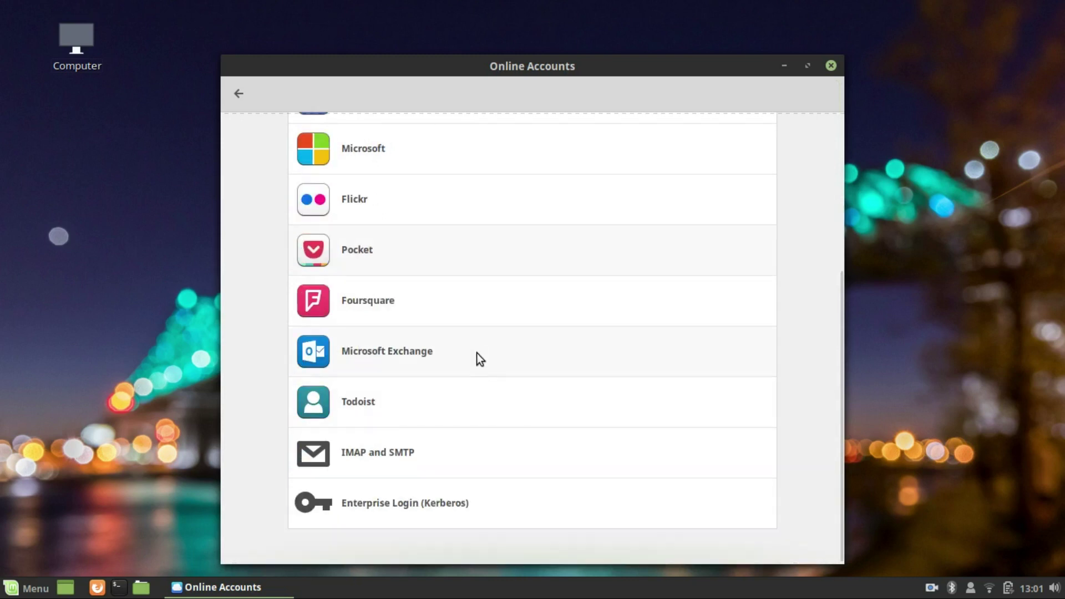
pyautogui.press('BackSpace')
pyautogui.click(393, 439)
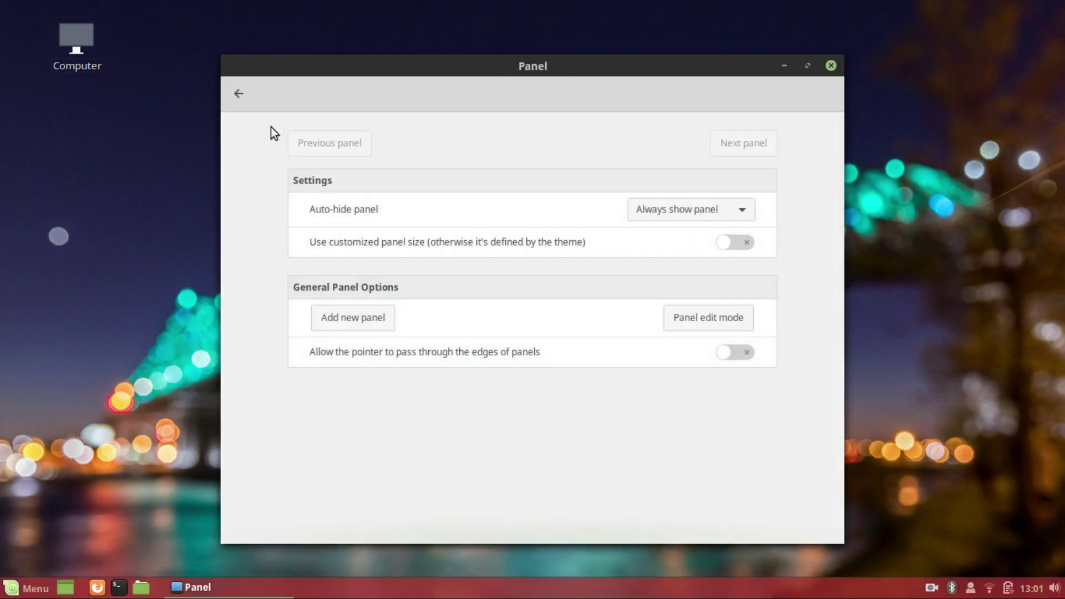
pyautogui.click(235, 98)
pyautogui.click(470, 427)
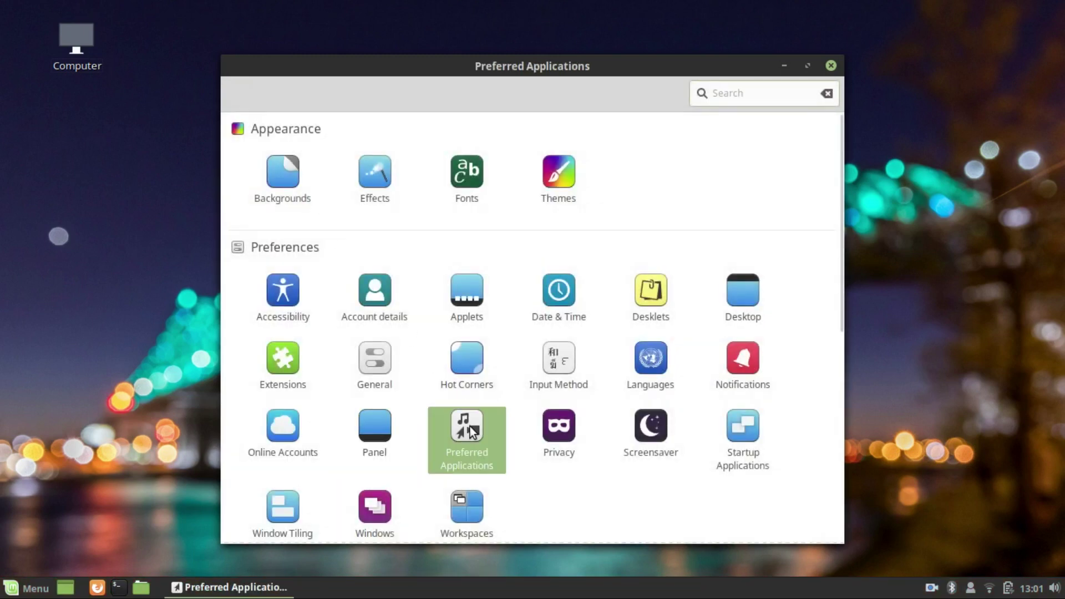